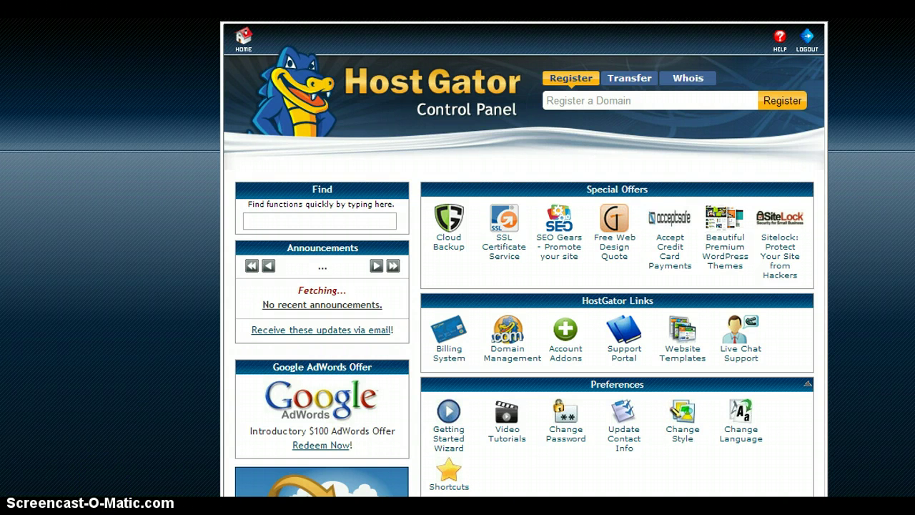
Scroll down the cPanel home page to the Domains section to reach Addon Domains.
scroll(524, 258, "down", 5)
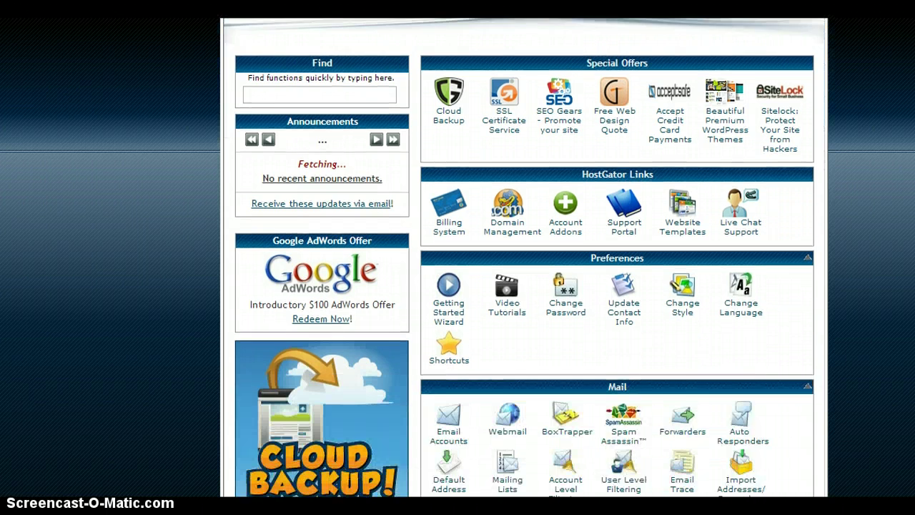
scroll(524, 257, "down", 9)
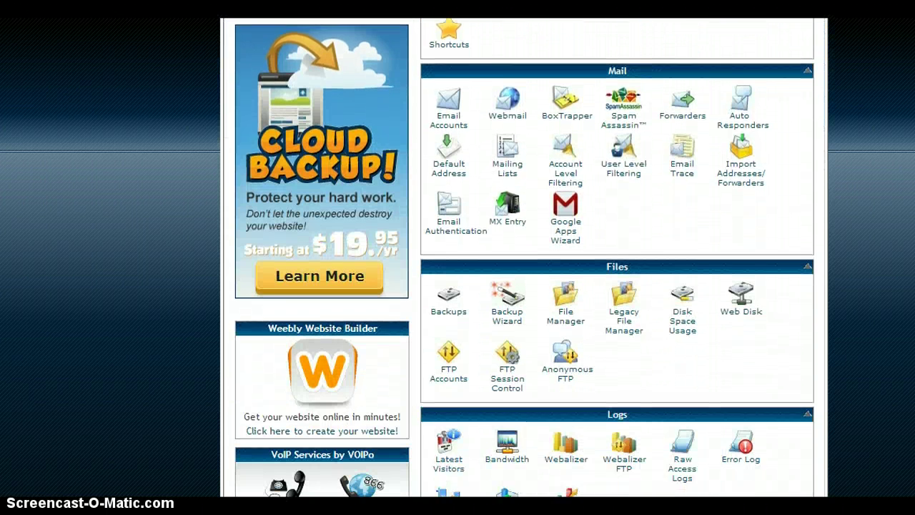
scroll(525, 257, "down", 6)
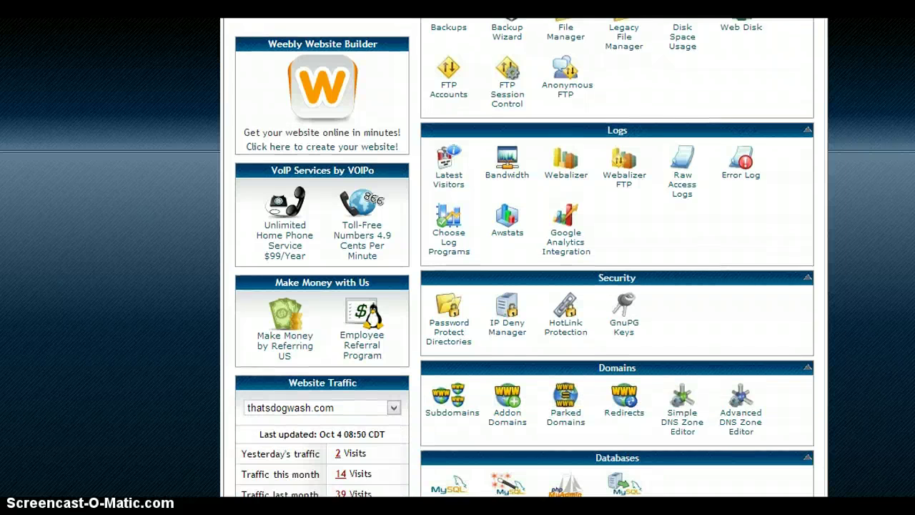
scroll(524, 258, "down", 1)
scroll(524, 258, "down", 1)
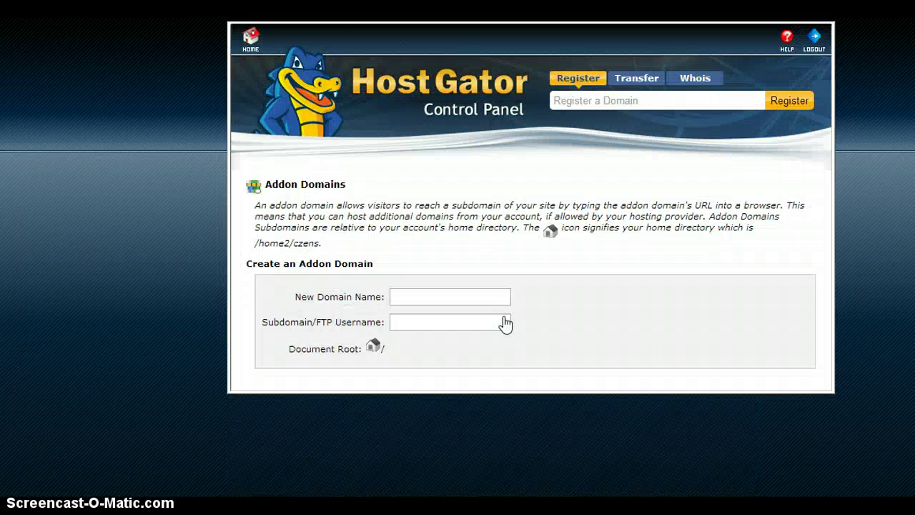
Enter zenmusicstore.com as the new domain, auto-filling username zenmusicstore and root public_html/zenmusicstore.com.
left_click(485, 298)
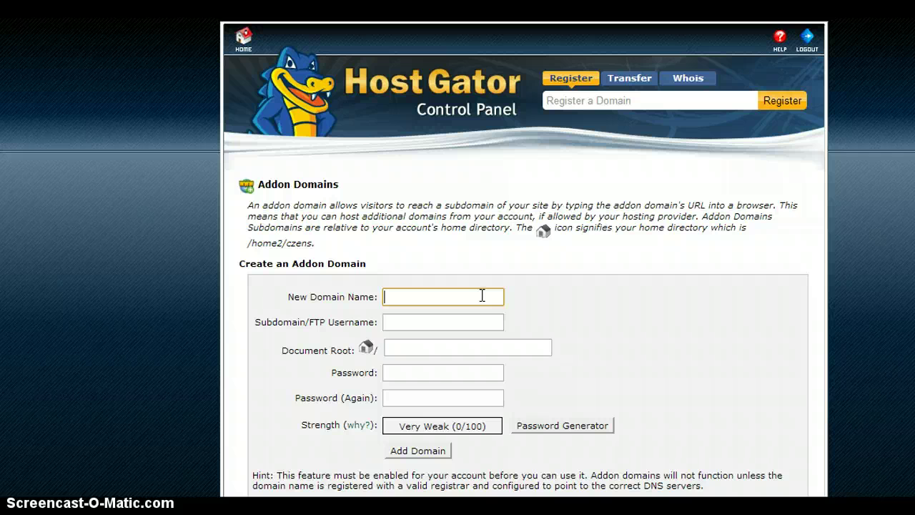
type("ze")
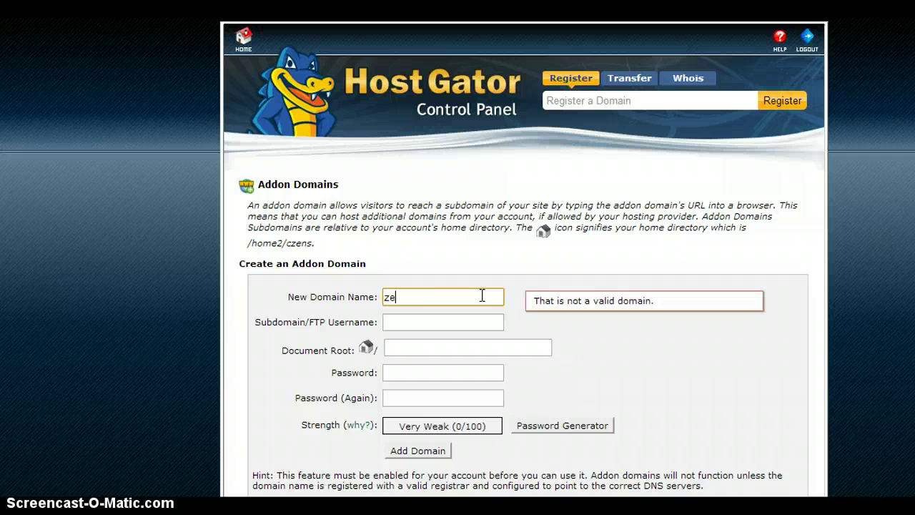
type("nmusicstore")
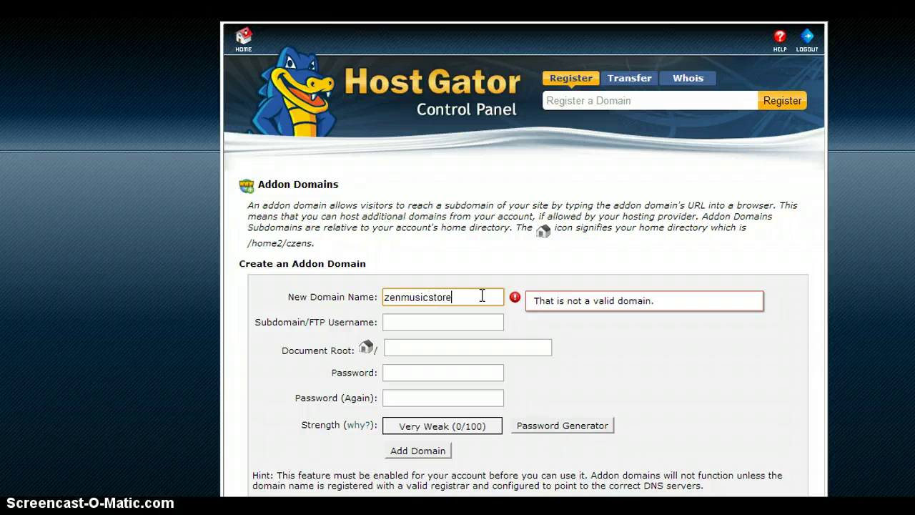
type(".com")
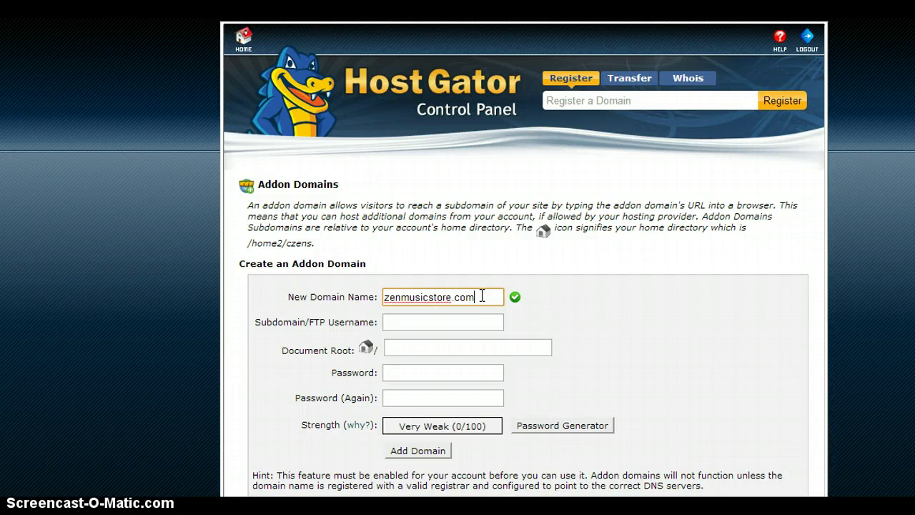
left_click(495, 322)
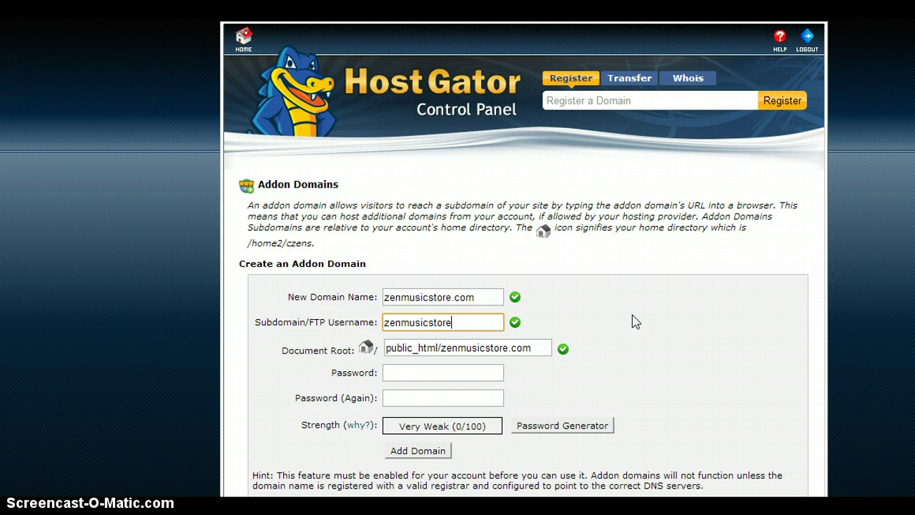
left_click(646, 332)
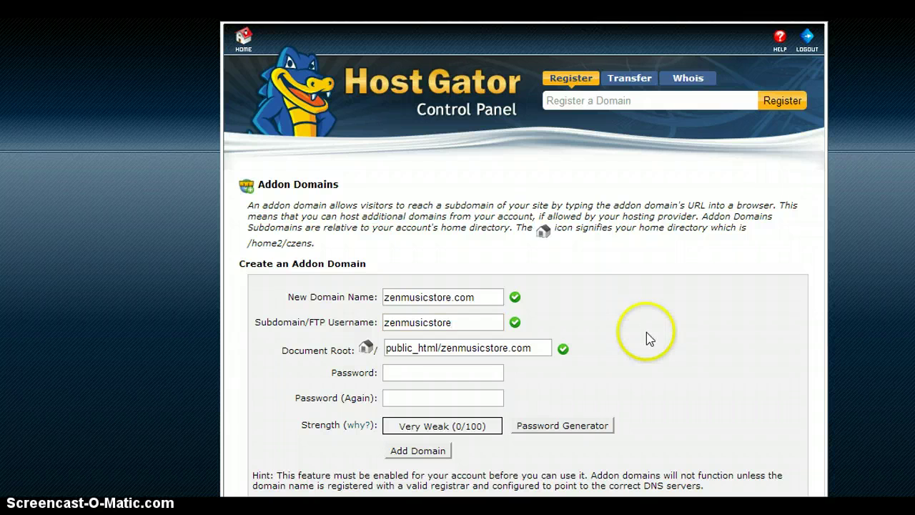
Enter the addon domain password and confirm it, reaching a Strong (66/100) rating.
scroll(650, 339, "down", 2)
scroll(649, 339, "down", 1)
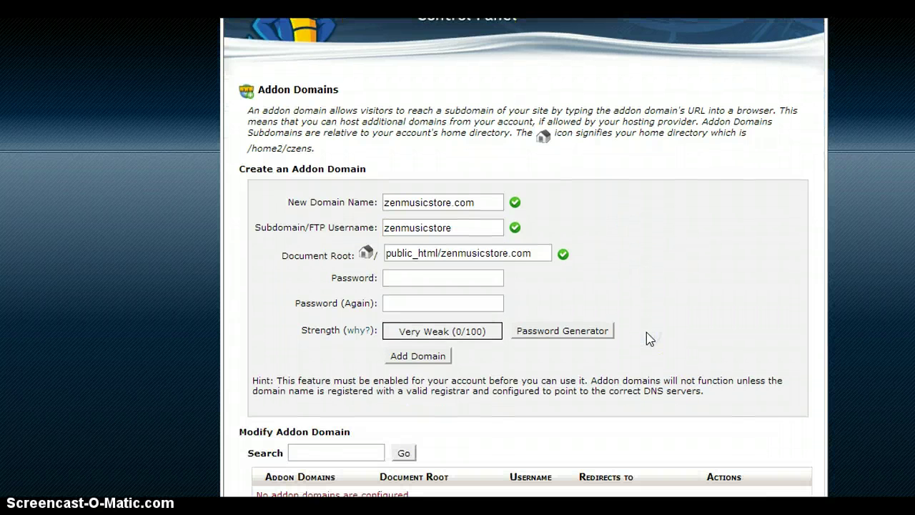
left_click(414, 280)
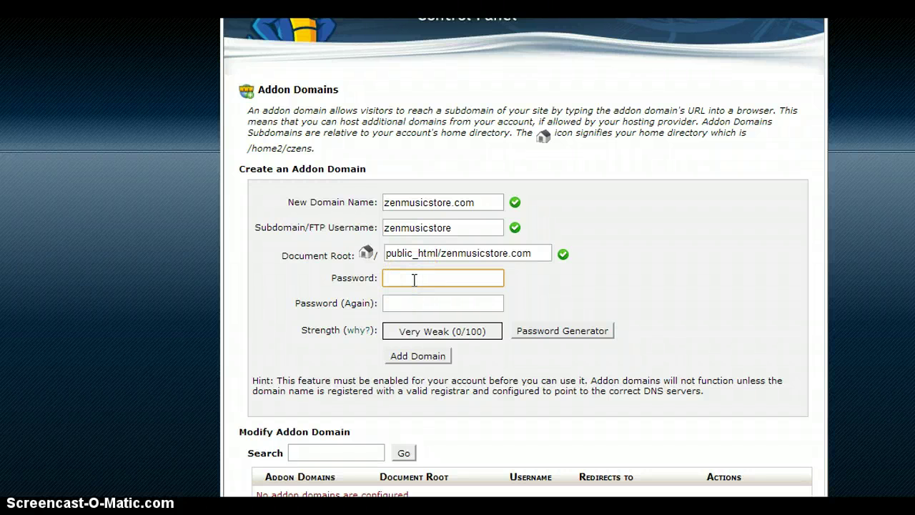
type("123")
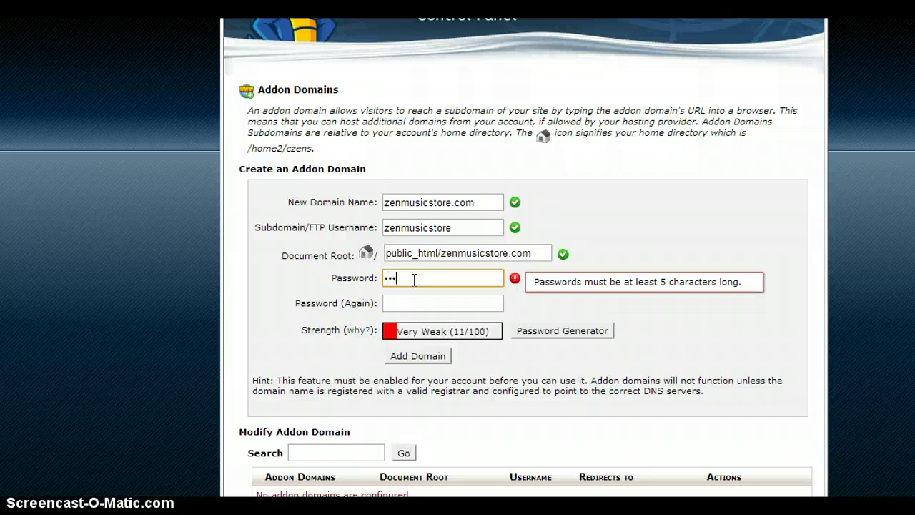
key("BackSpace")
key("BackSpace")
key("BackSpace")
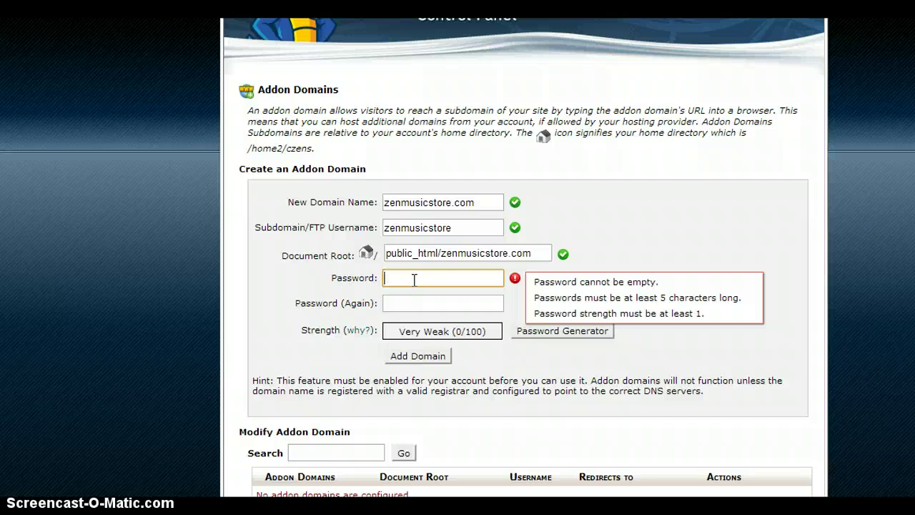
type("ab")
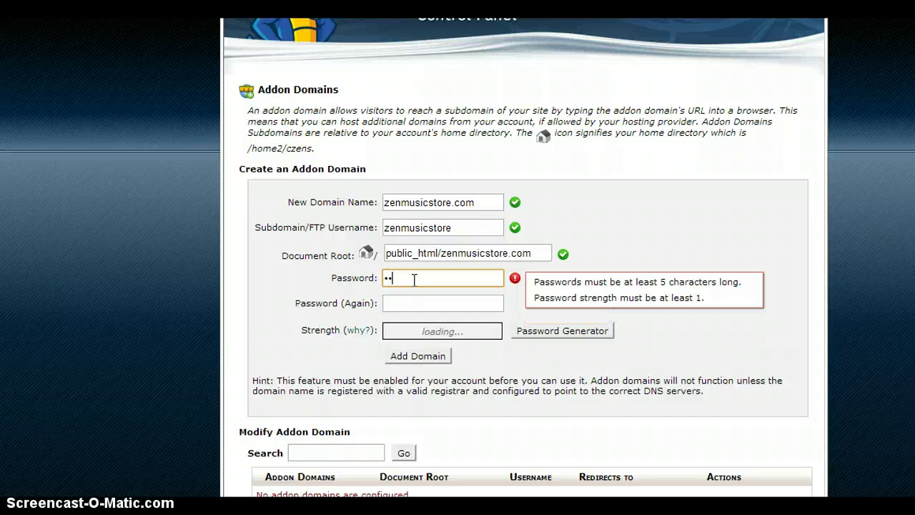
type("cdefgh")
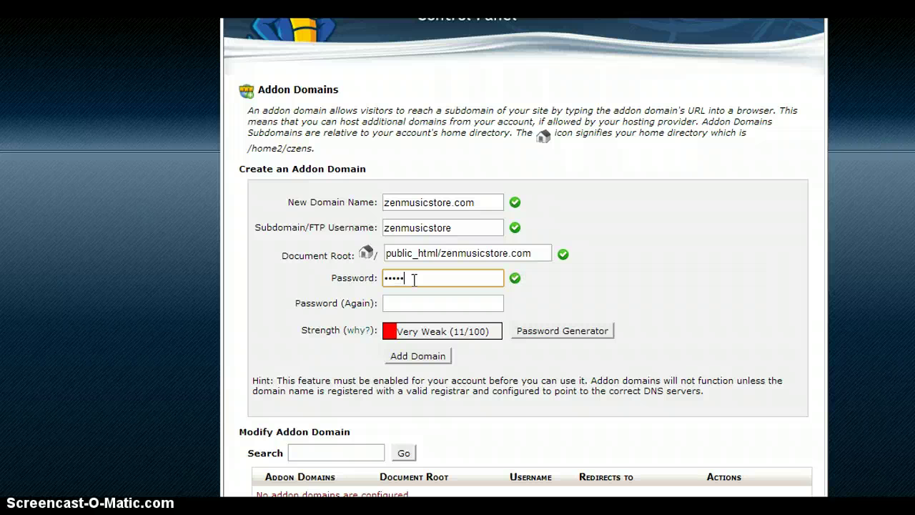
type("ijk")
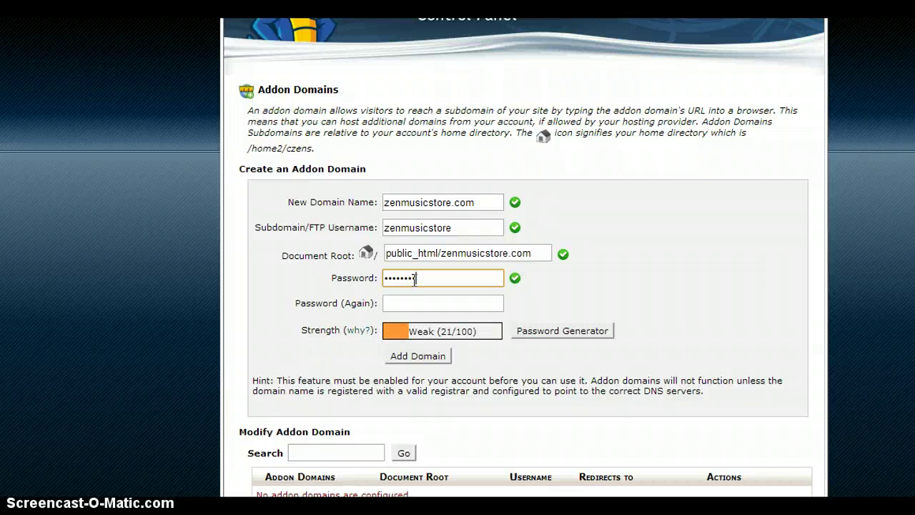
type("l")
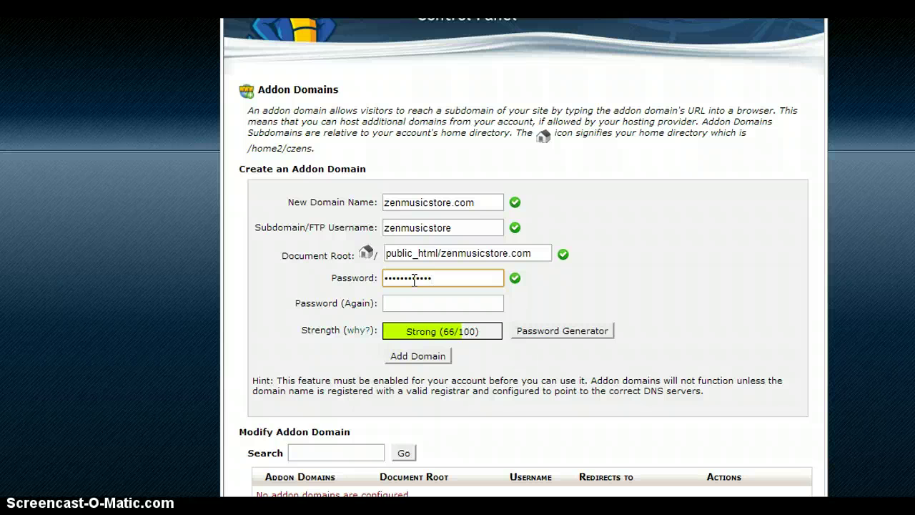
left_click(448, 302)
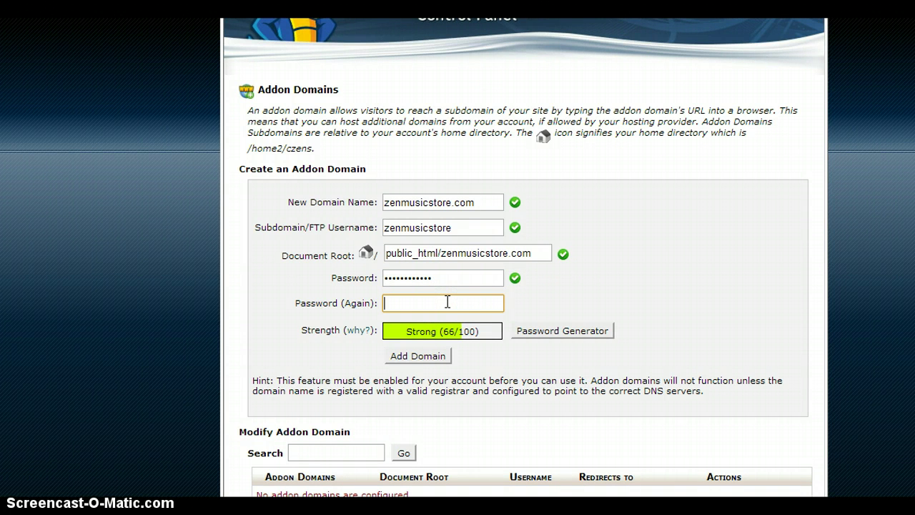
type("•••••")
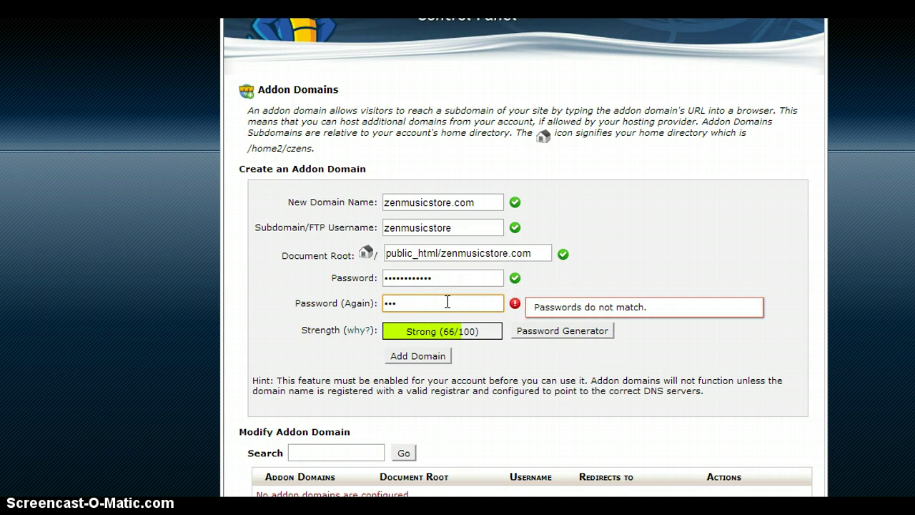
type("•••••••")
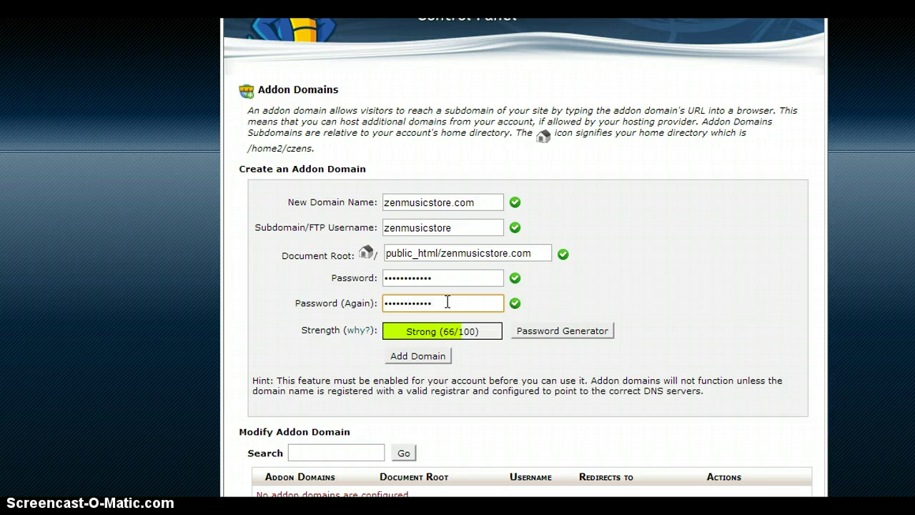
left_click(728, 292)
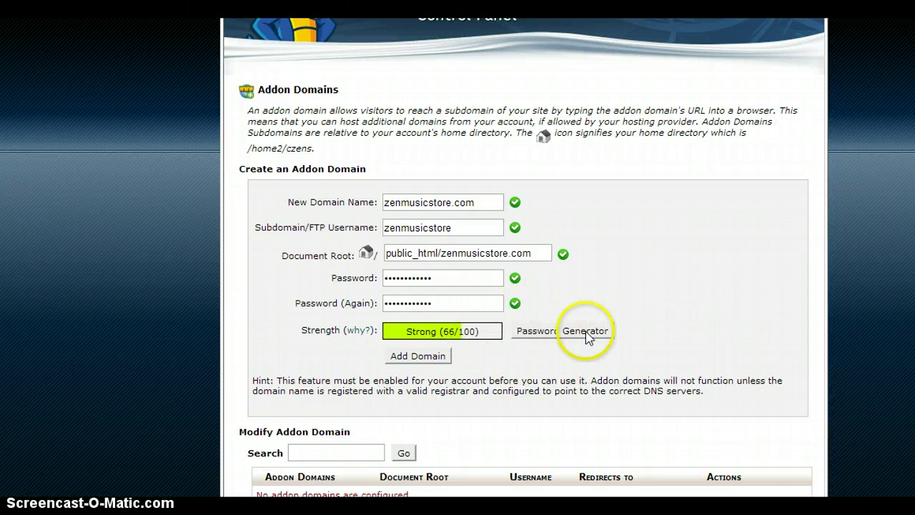
scroll(662, 324, "down", 2)
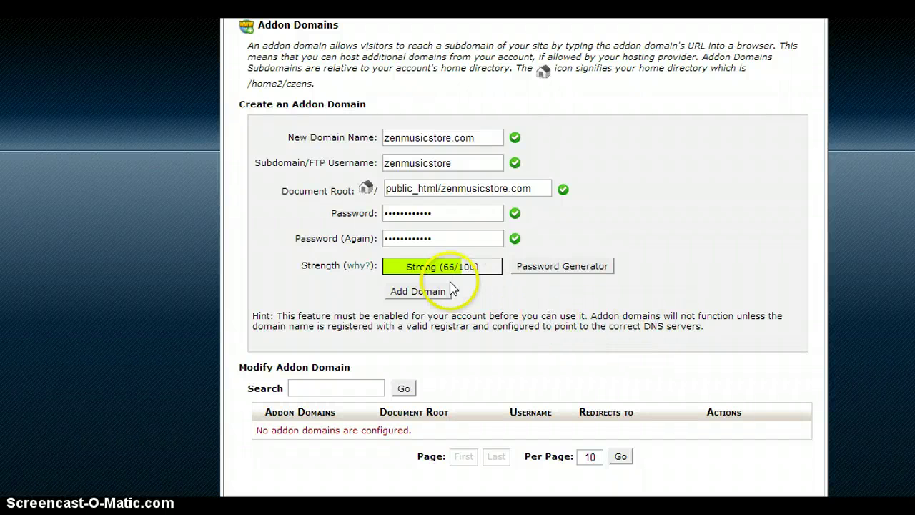
Create the zenmusicstore.com addon domain, dismiss the save-password prompt, and go back to the form.
left_click(425, 293)
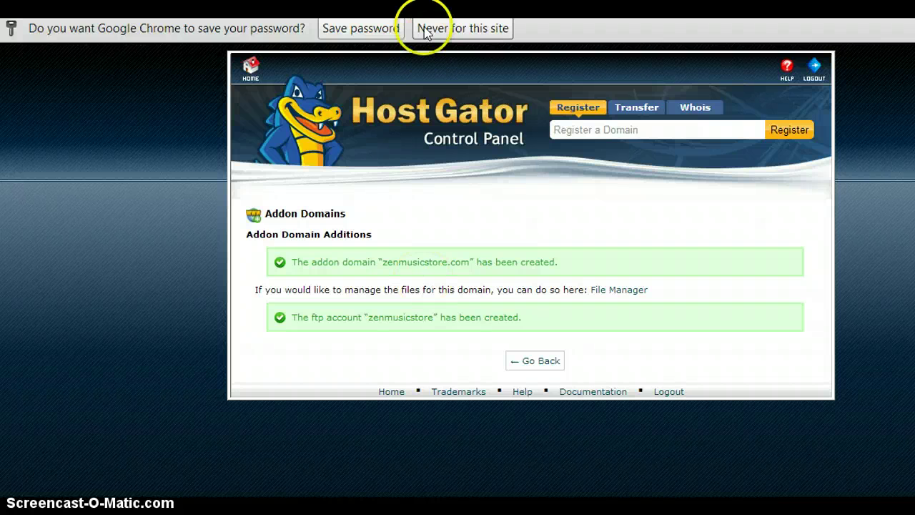
left_click(380, 28)
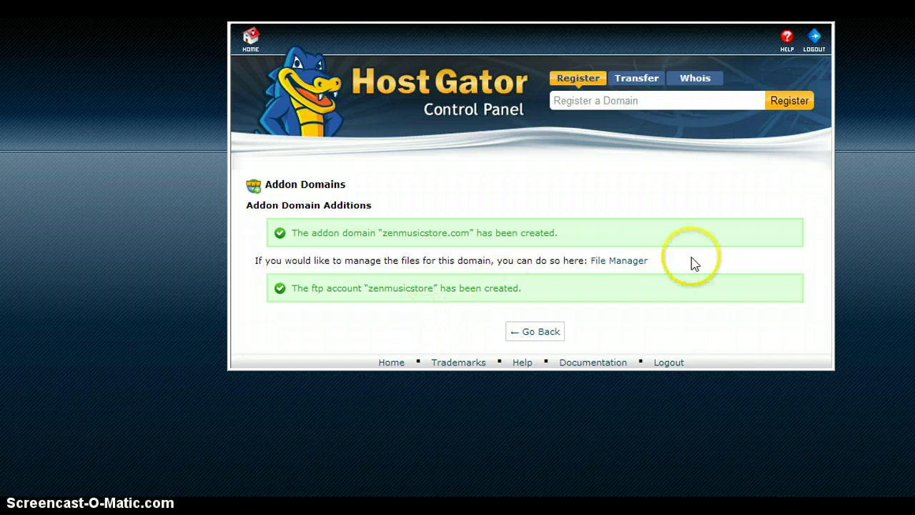
left_click(530, 339)
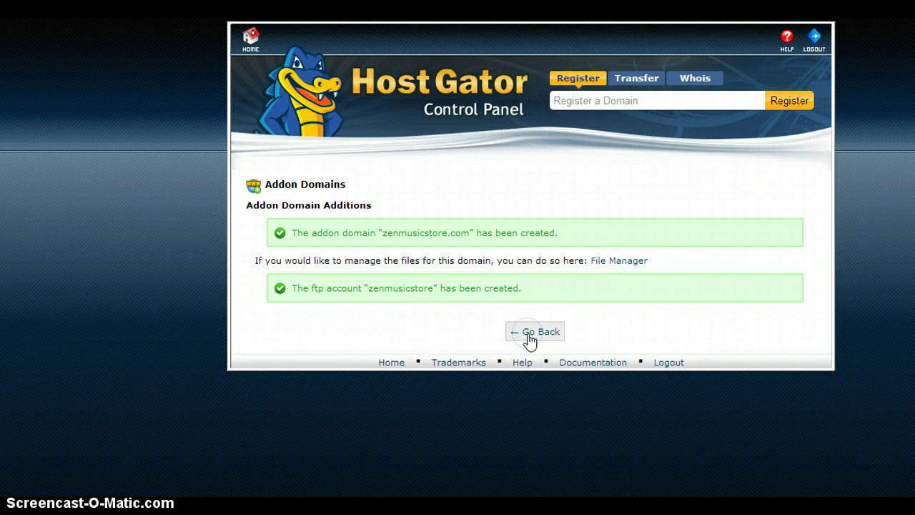
left_click(530, 336)
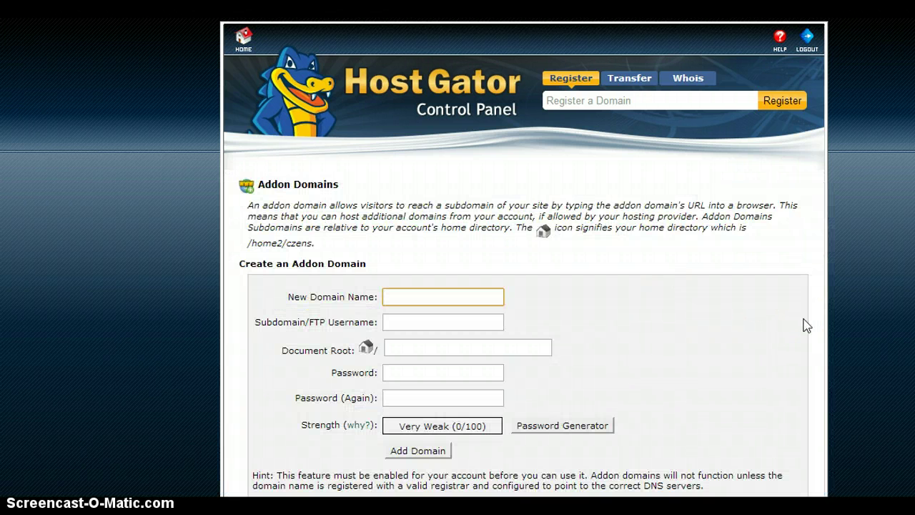
Return to the cPanel home page and scroll through its Domains, Mail and Files sections.
left_click(243, 40)
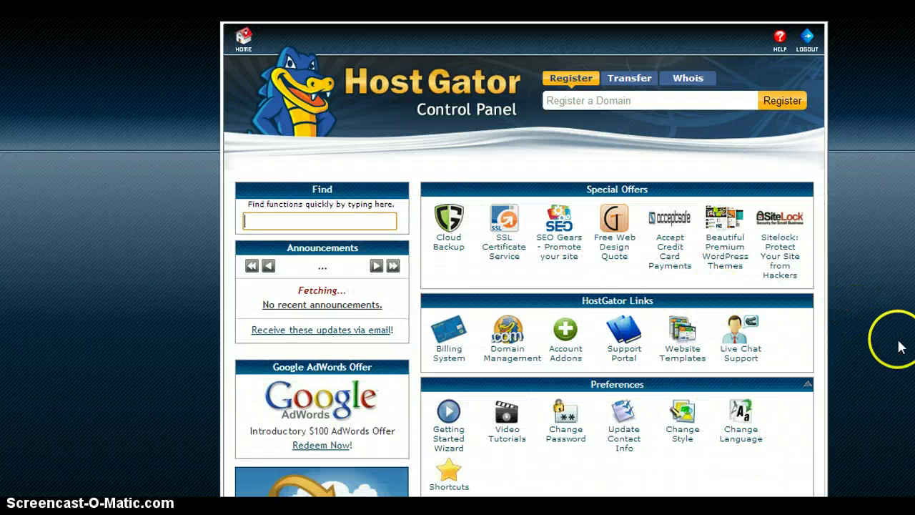
left_click(901, 346)
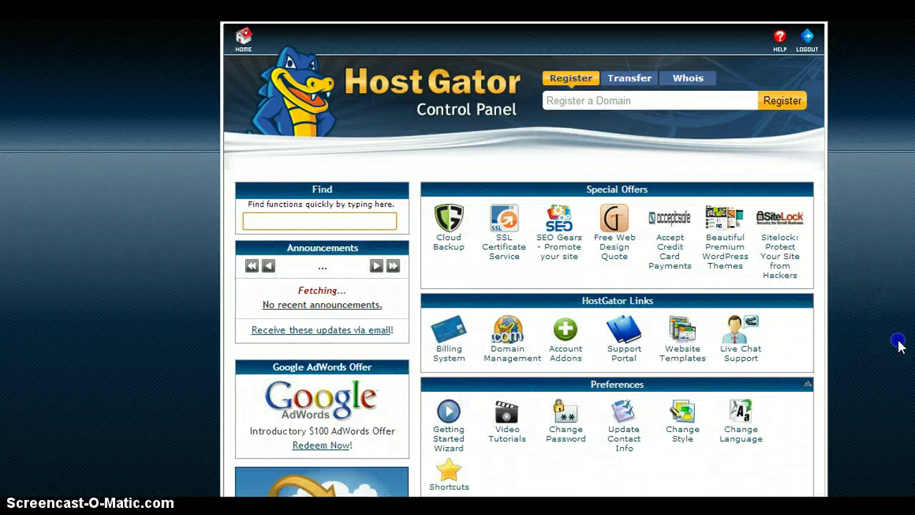
scroll(901, 346, "down", 3)
scroll(901, 346, "down", 2)
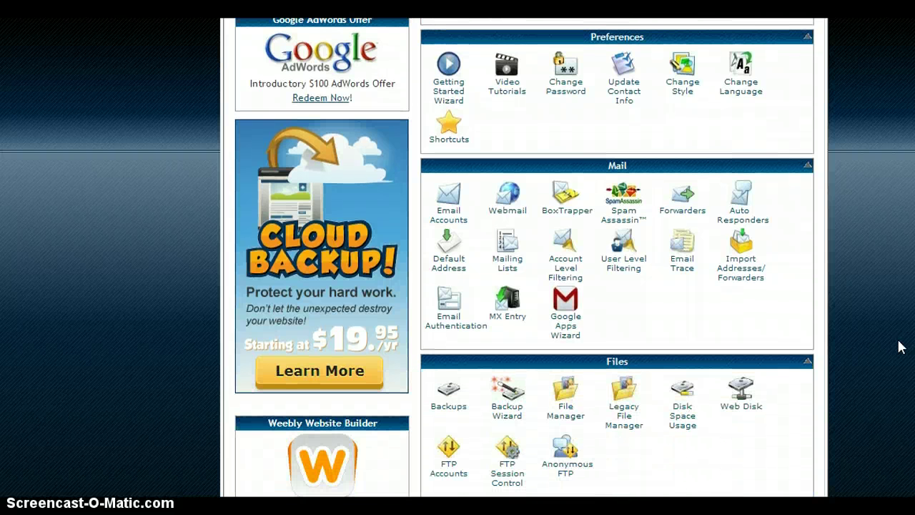
scroll(900, 346, "down", 1)
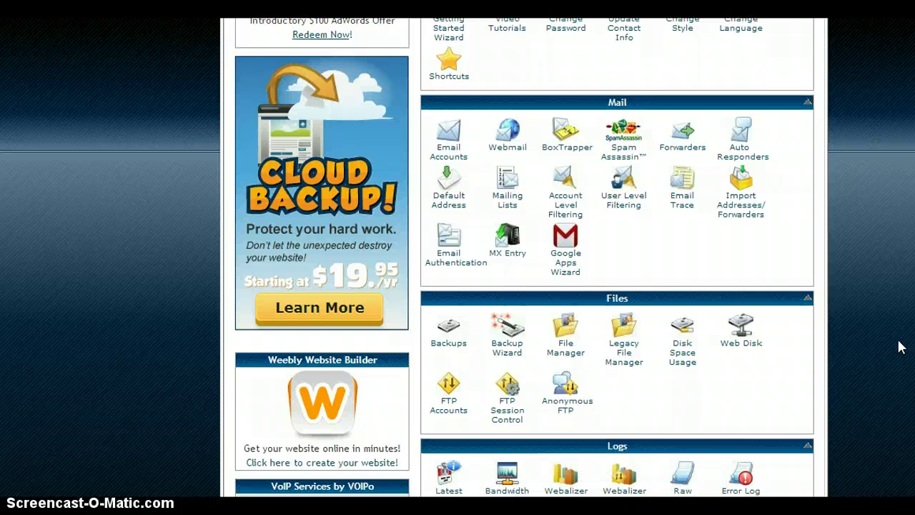
scroll(900, 346, "down", 1)
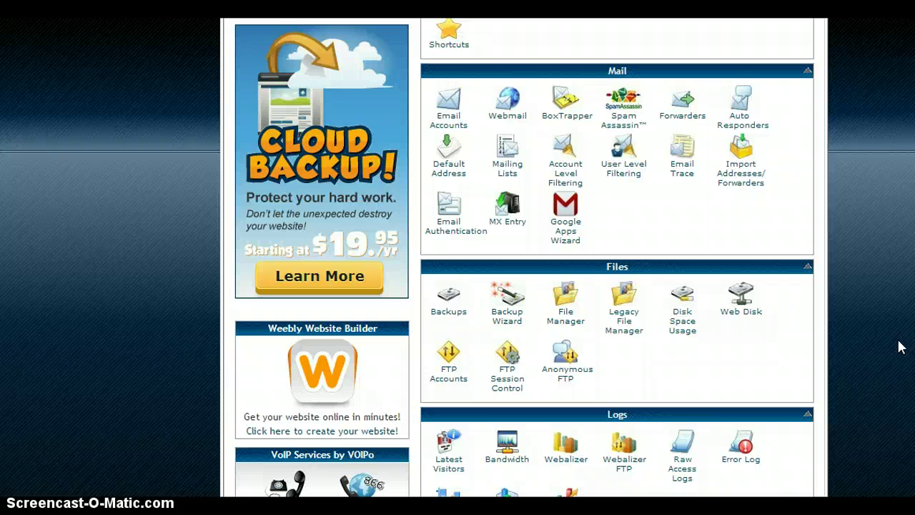
scroll(901, 346, "down", 2)
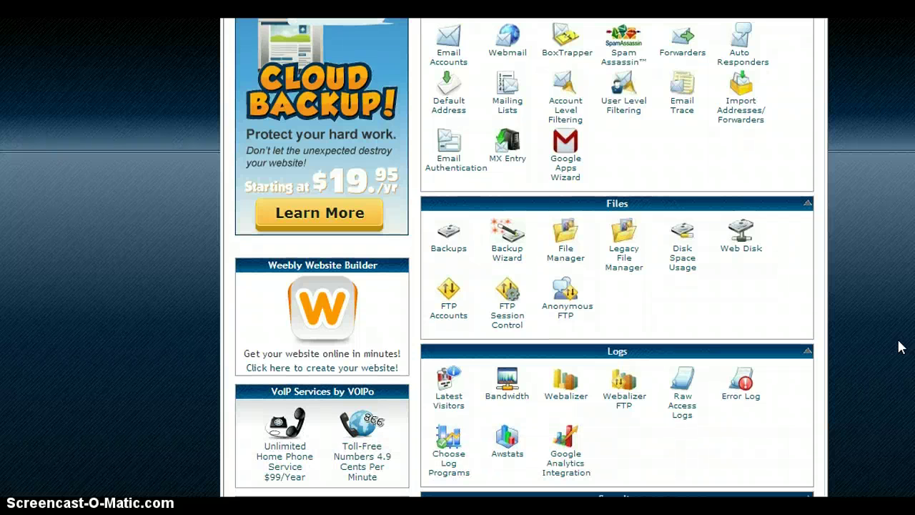
scroll(900, 346, "down", 7)
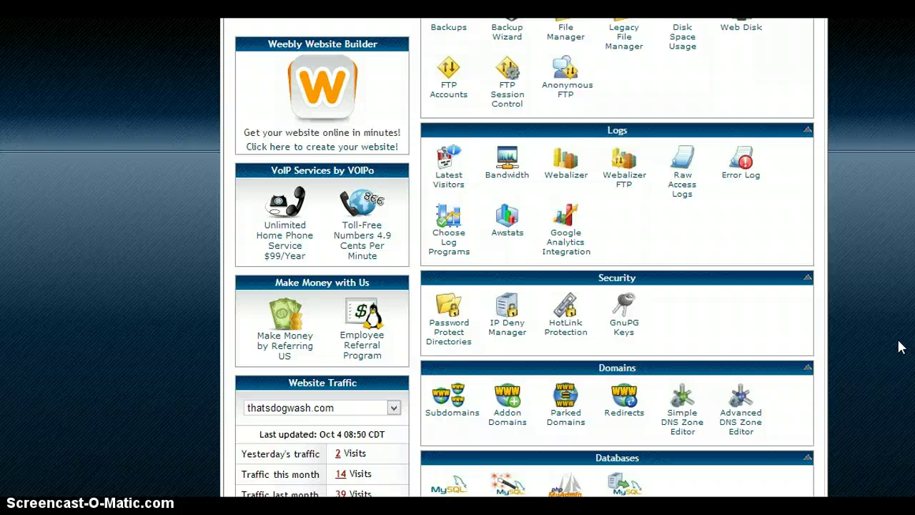
scroll(901, 347, "down", 5)
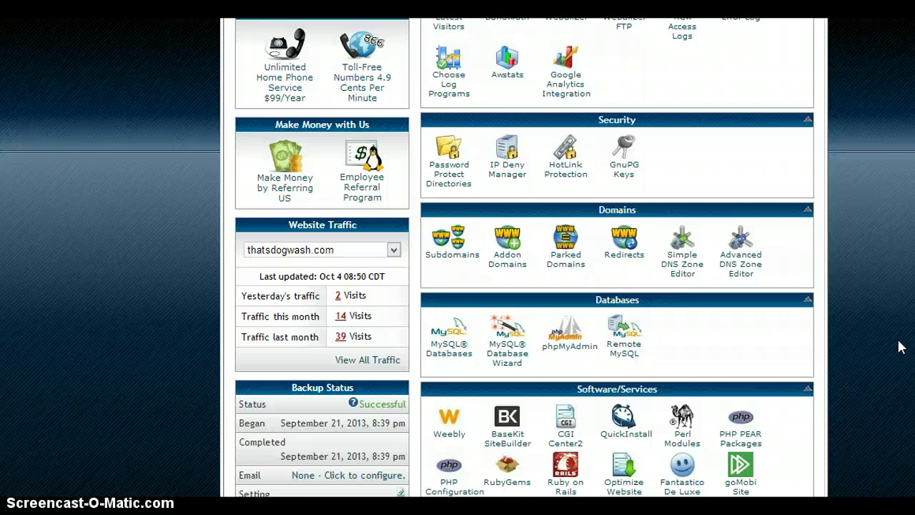
scroll(900, 346, "down", 3)
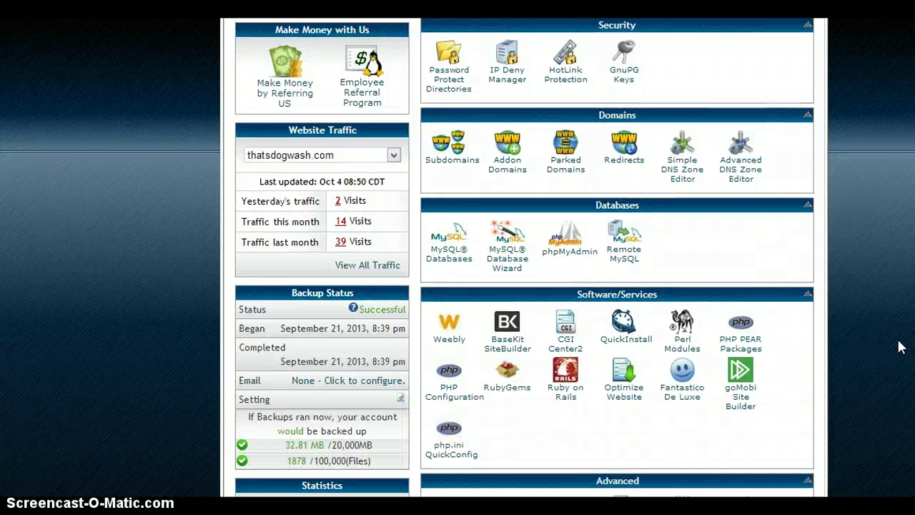
scroll(900, 346, "down", 6)
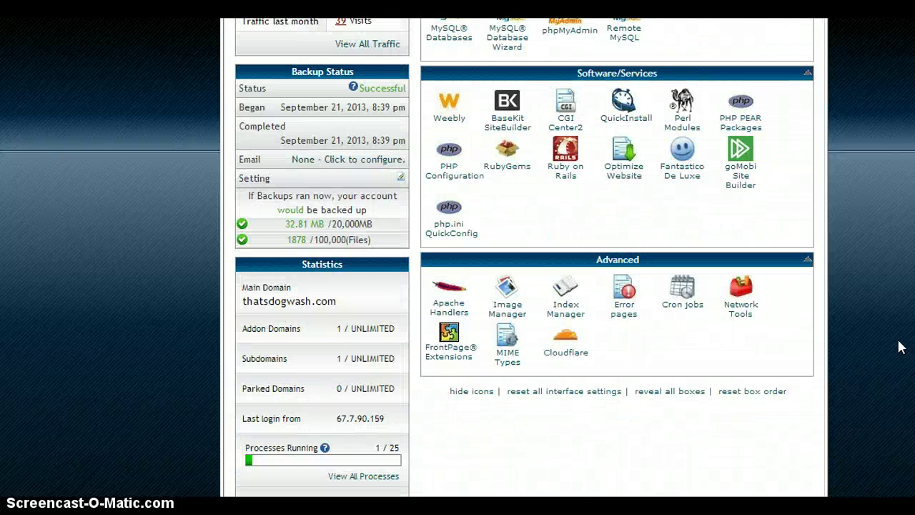
scroll(900, 346, "up", 8)
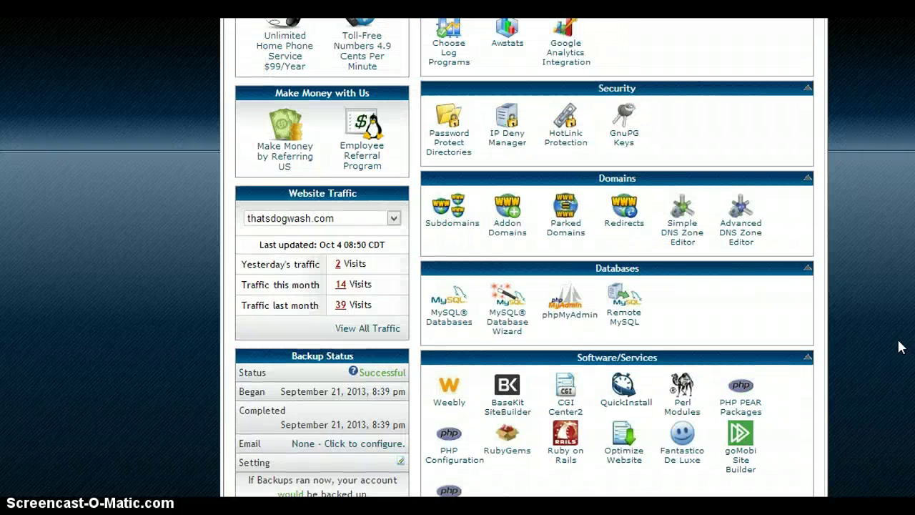
scroll(900, 346, "up", 4)
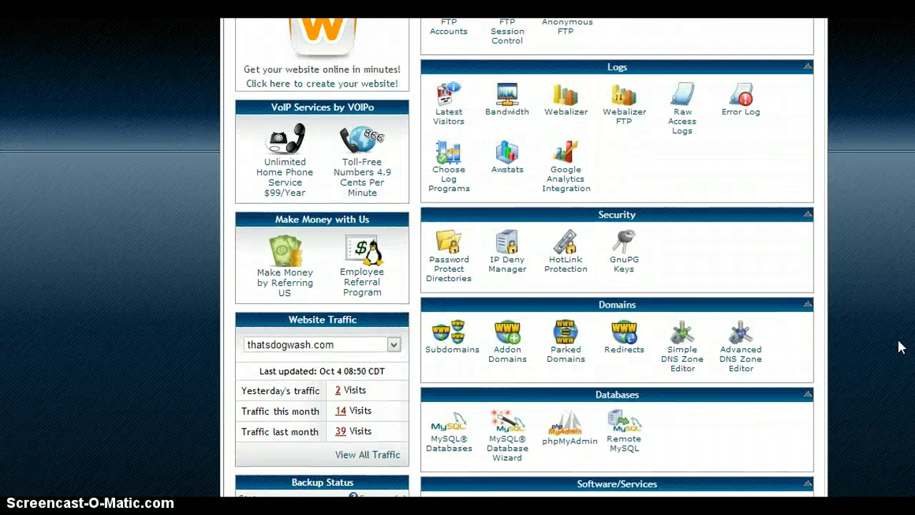
scroll(900, 346, "up", 3)
scroll(899, 347, "up", 5)
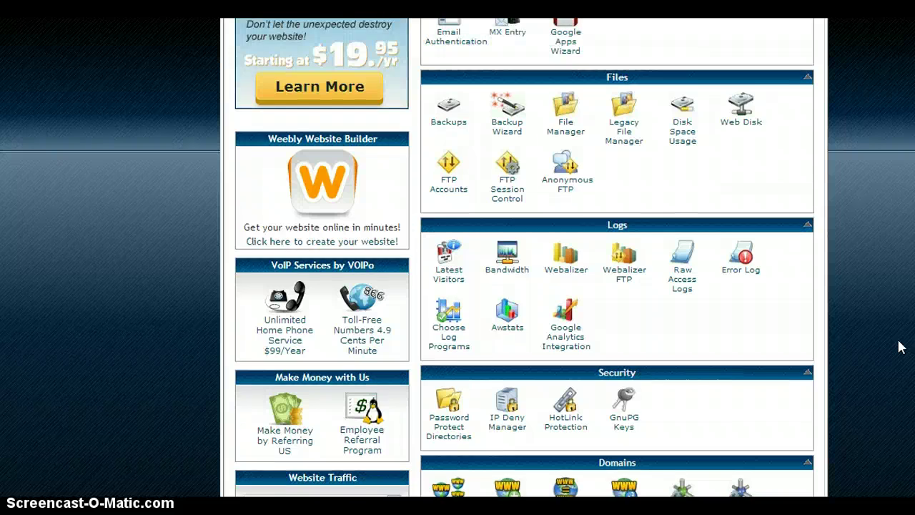
scroll(900, 347, "up", 4)
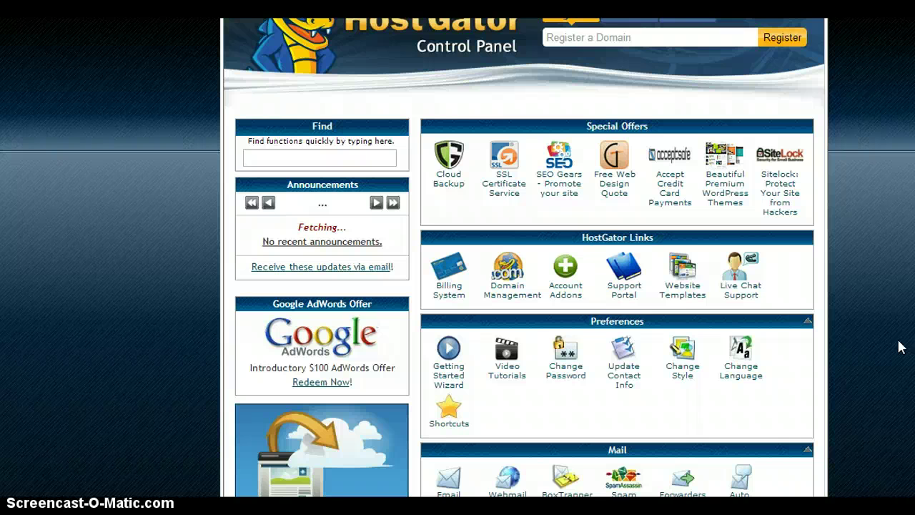
scroll(900, 347, "down", 1)
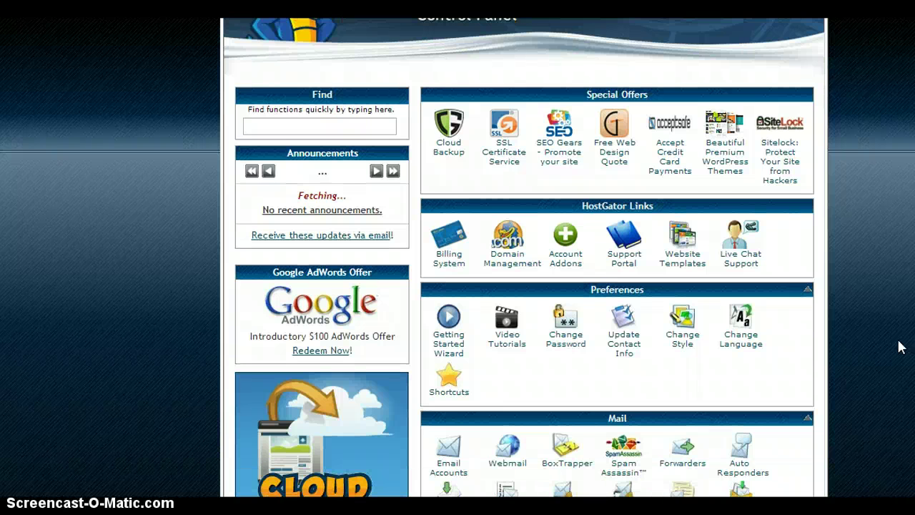
scroll(899, 347, "down", 2)
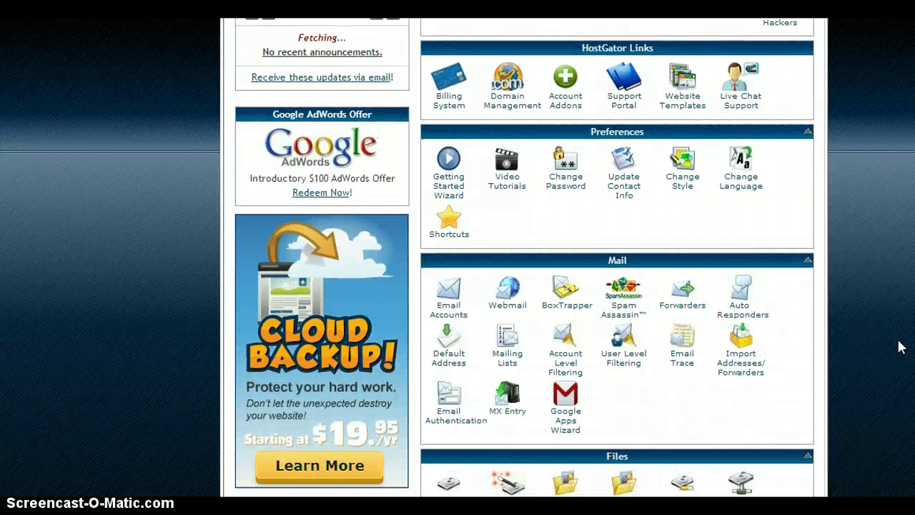
scroll(899, 347, "down", 1)
scroll(899, 347, "down", 1)
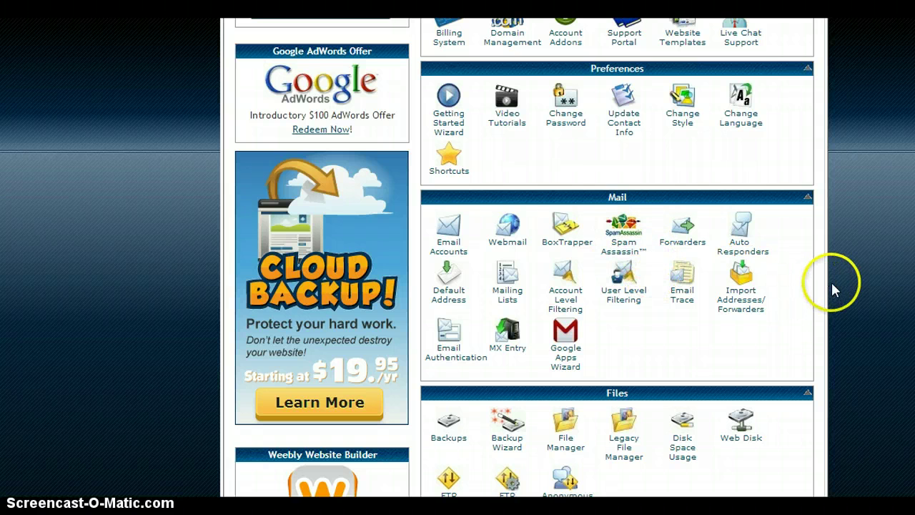
scroll(856, 313, "down", 2)
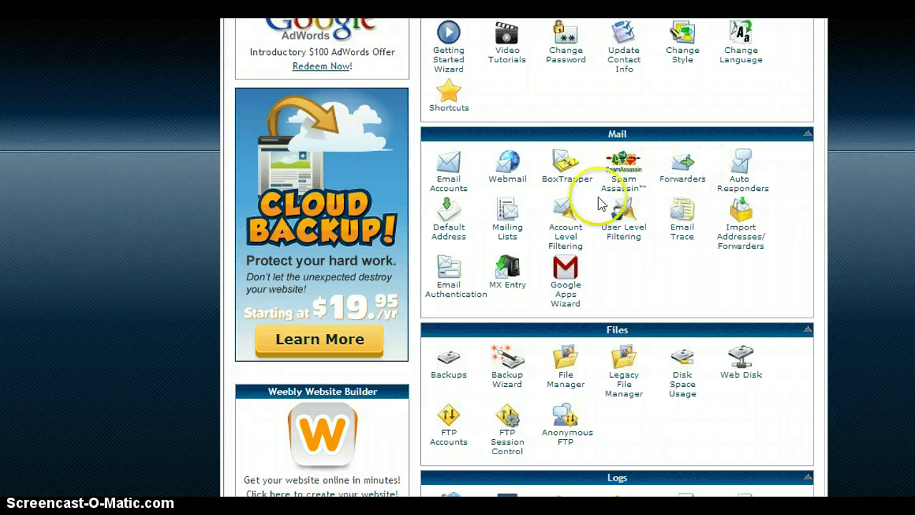
left_click(845, 264)
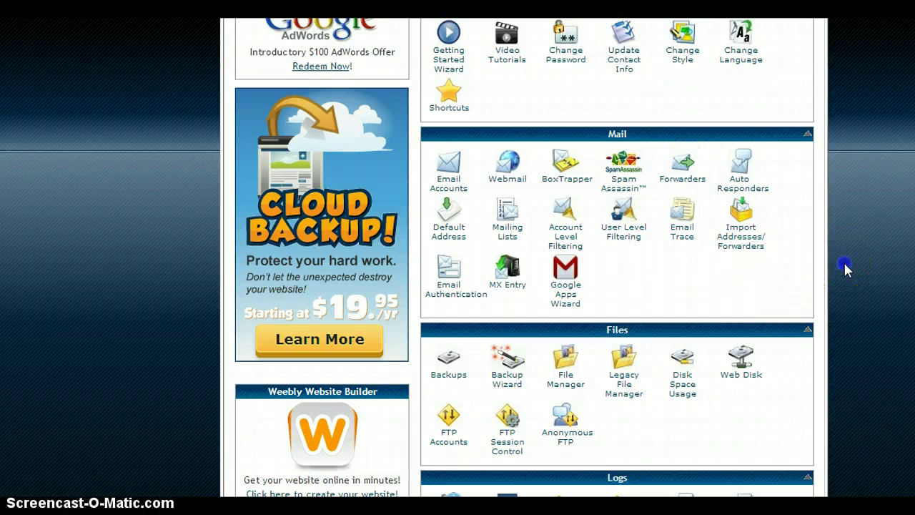
scroll(845, 263, "down", 2)
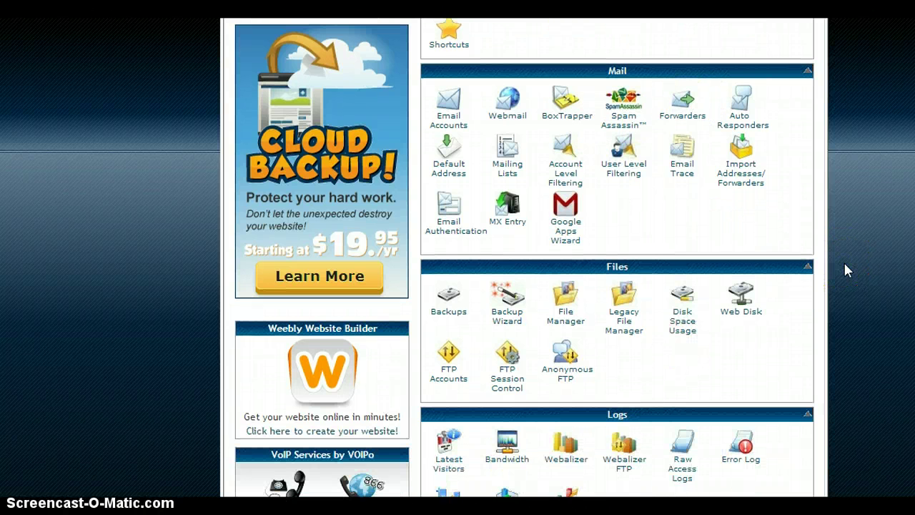
scroll(845, 270, "down", 1)
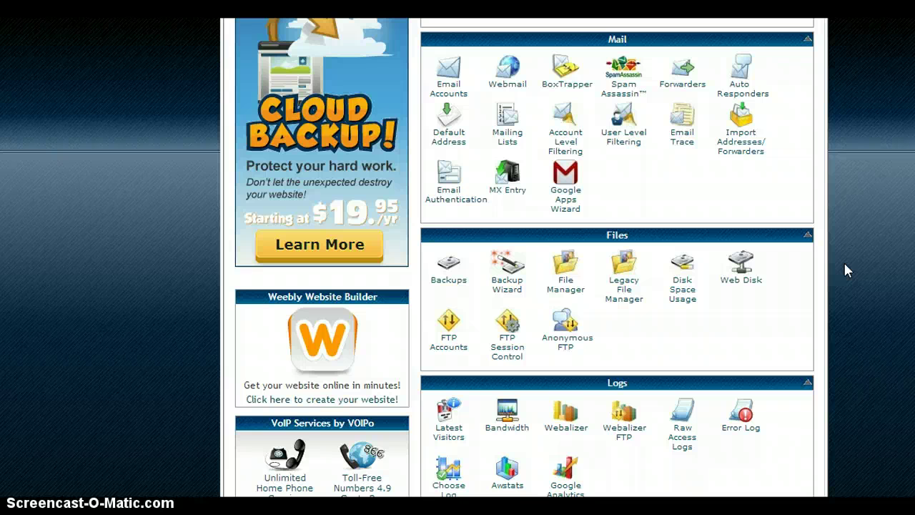
scroll(845, 269, "down", 5)
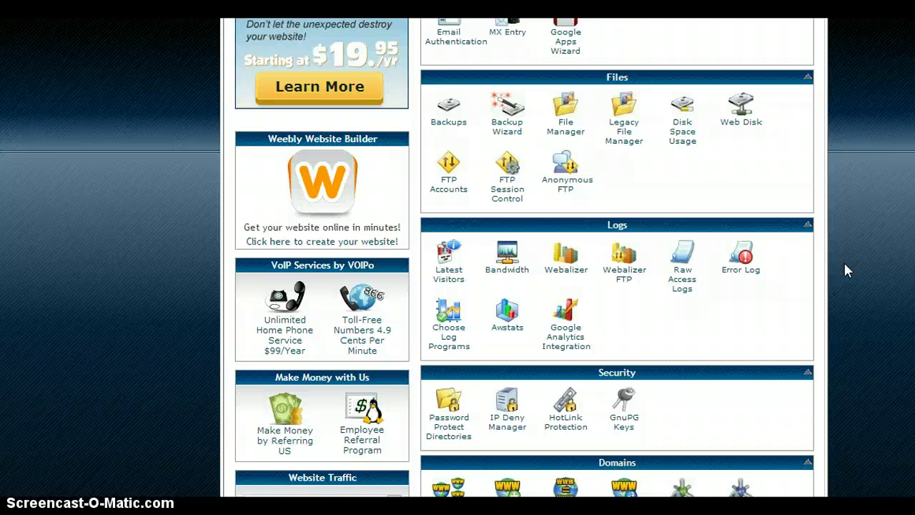
scroll(845, 264, "down", 5)
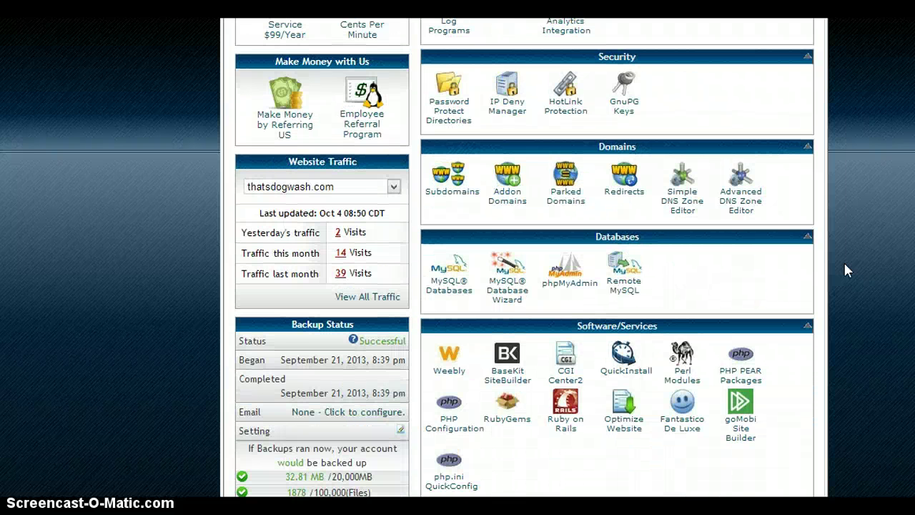
scroll(845, 270, "down", 3)
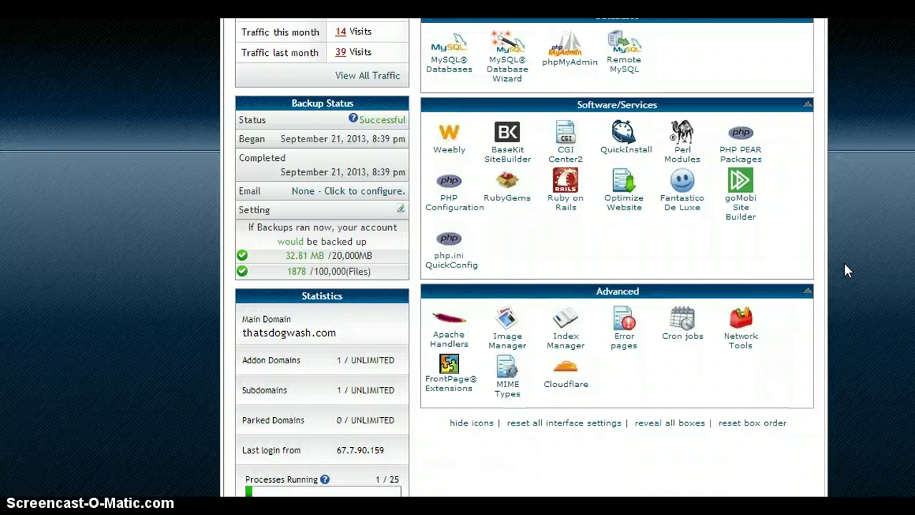
scroll(845, 271, "up", 1)
scroll(844, 270, "up", 7)
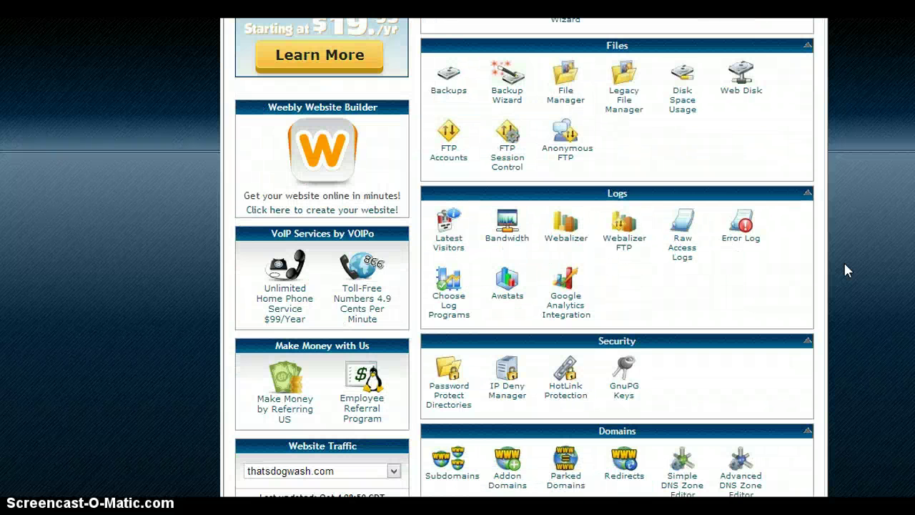
scroll(845, 270, "up", 5)
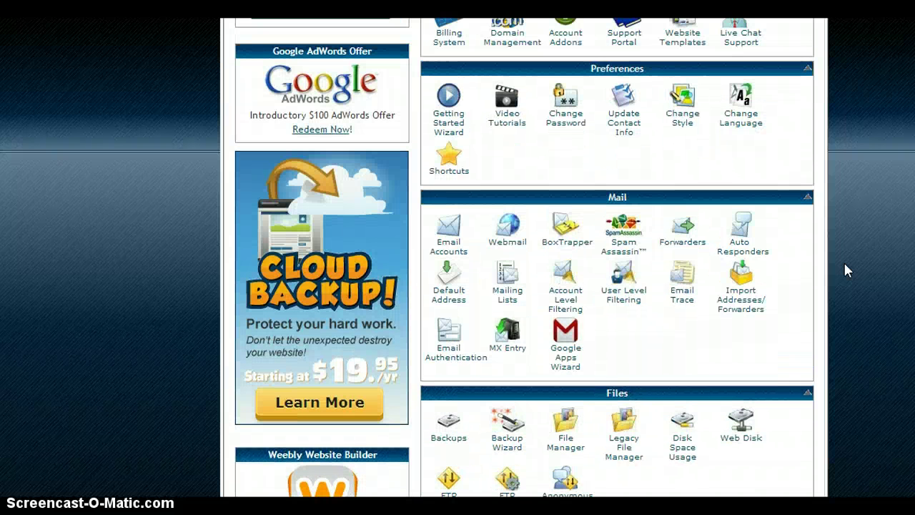
scroll(846, 270, "up", 2)
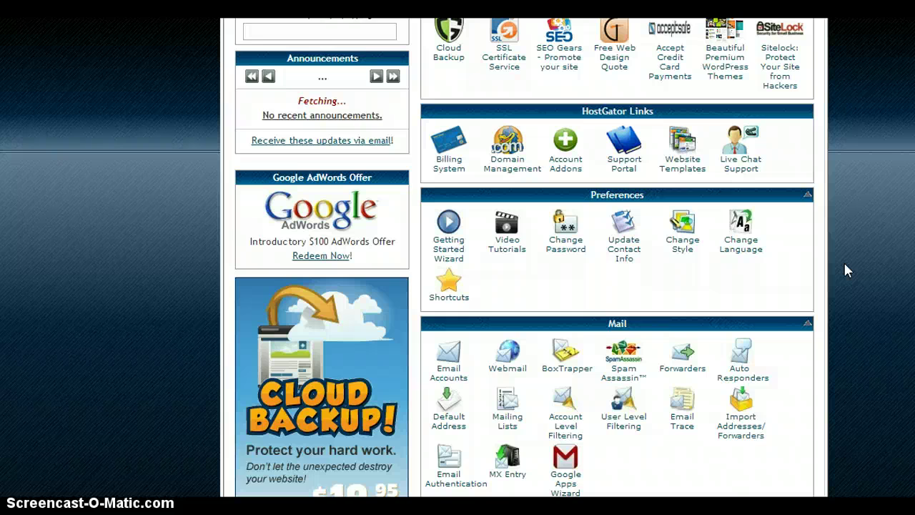
scroll(845, 270, "up", 3)
scroll(845, 270, "down", 2)
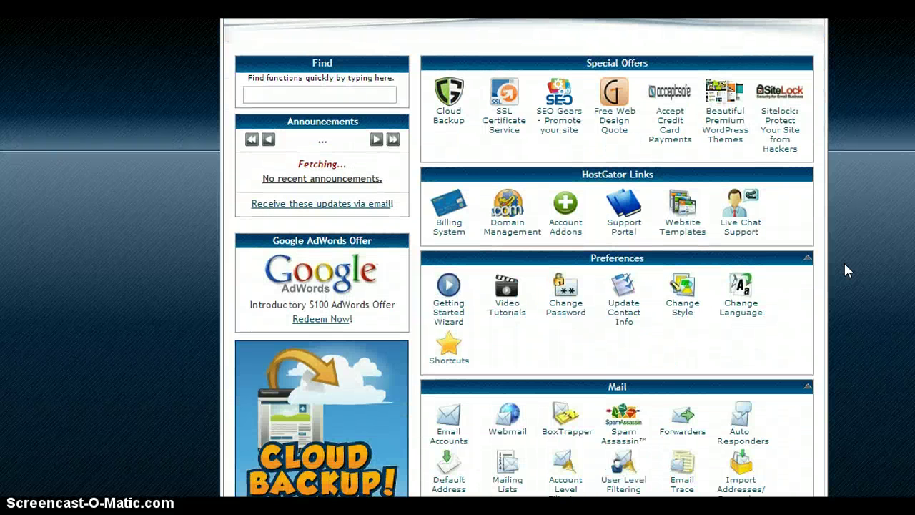
scroll(845, 270, "down", 4)
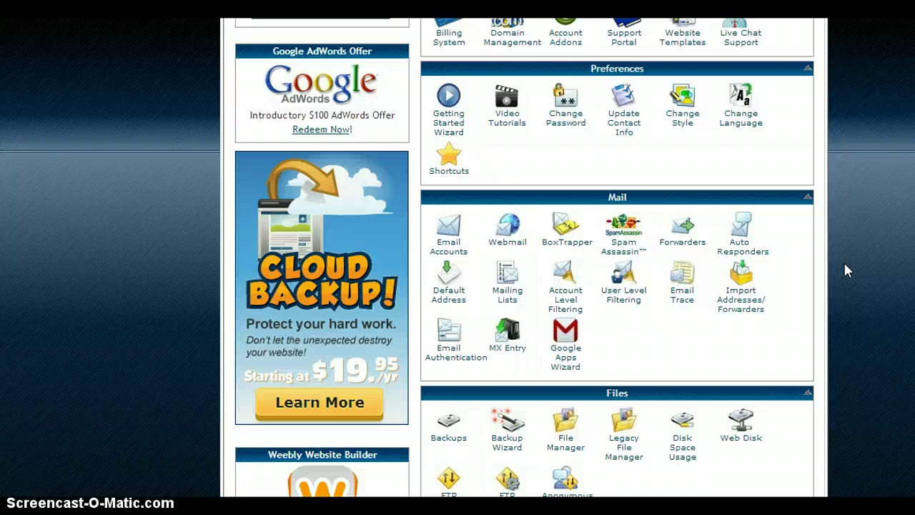
scroll(846, 270, "down", 6)
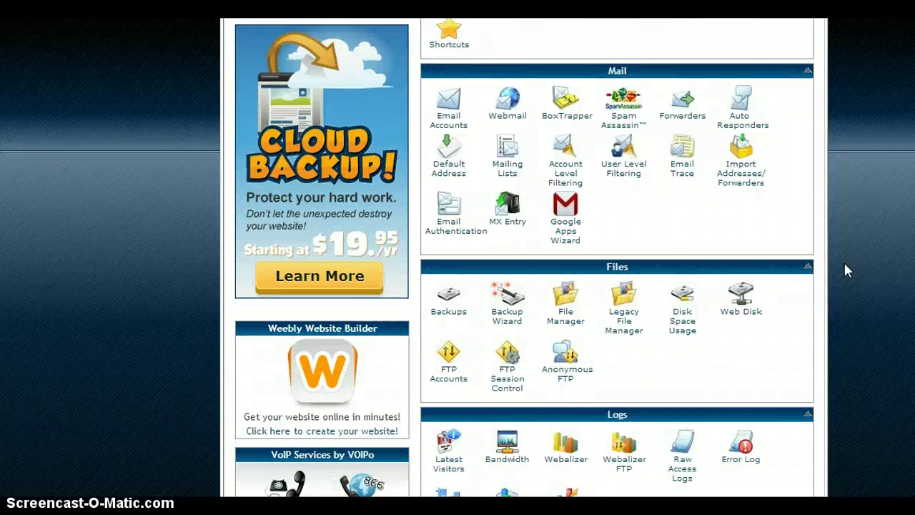
scroll(845, 271, "down", 5)
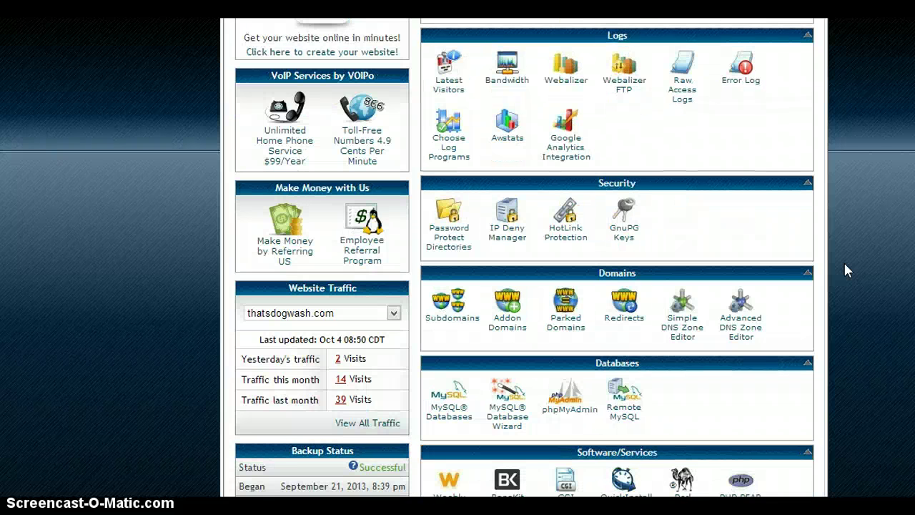
scroll(845, 270, "down", 1)
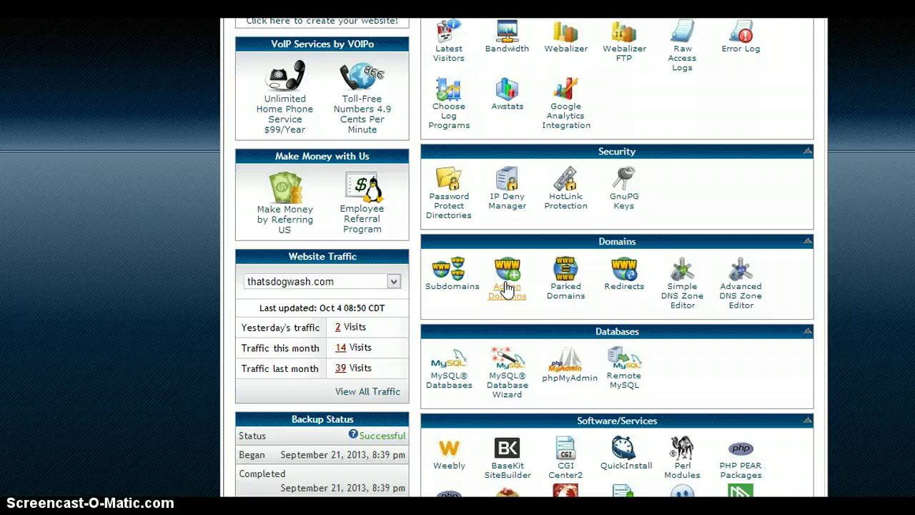
Open Addon Domains and enter zens-media.com, auto-filling zens-media and public_html/zens-media.com.
left_click(507, 288)
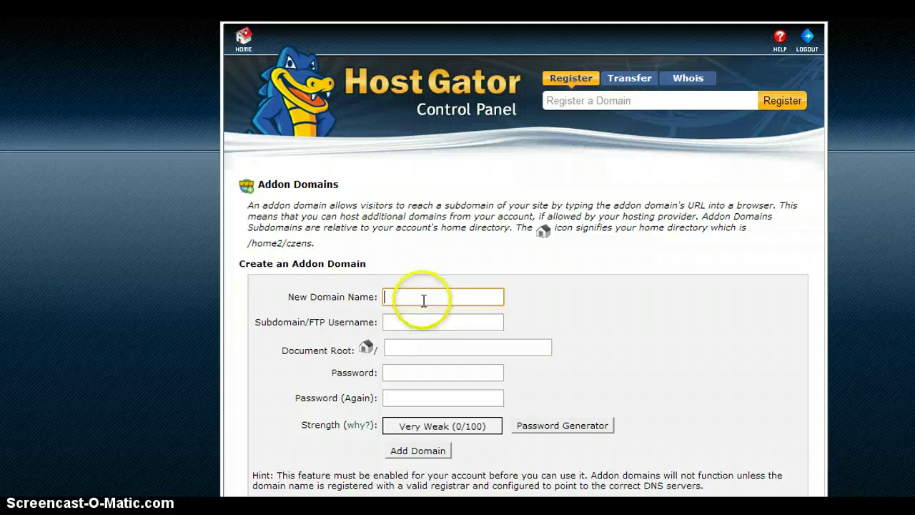
left_click(424, 301)
type("zens")
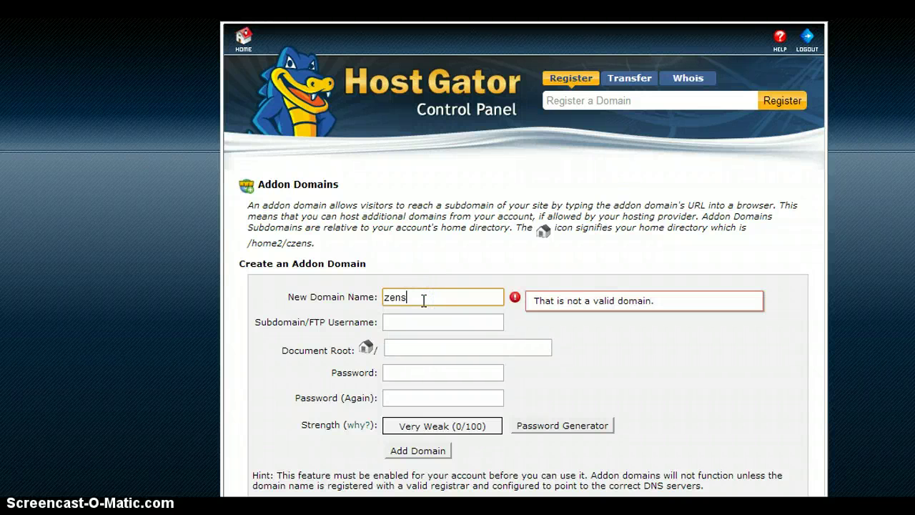
type("-media.com")
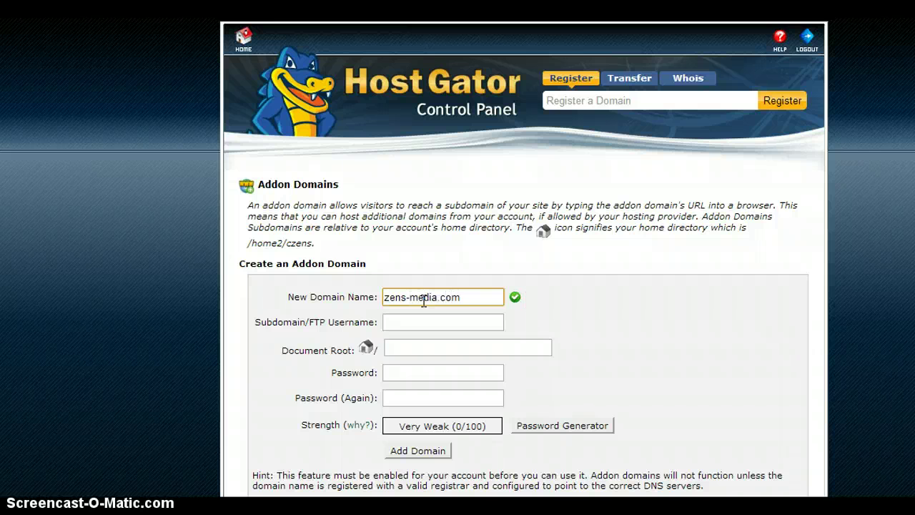
left_click(675, 317)
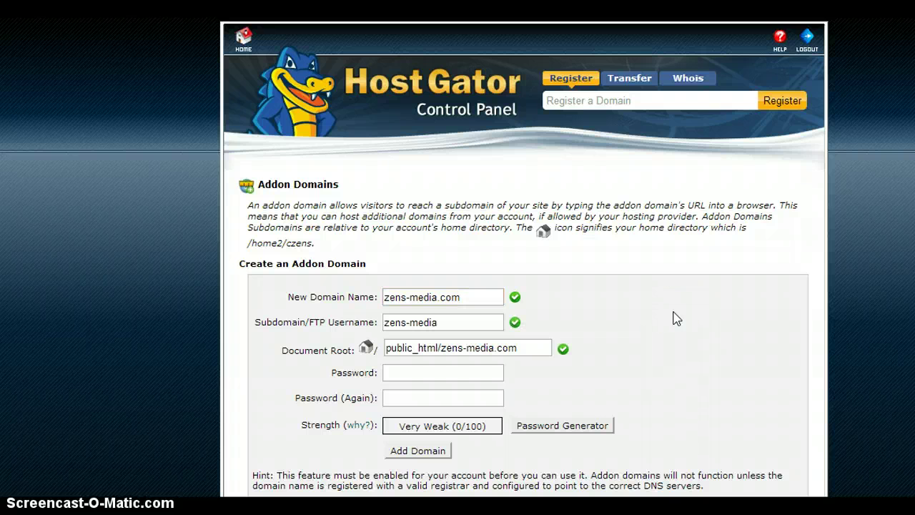
left_click(462, 375)
Enter and confirm a matching Very Strong (100/100) password for zens-media.com.
type("••••")
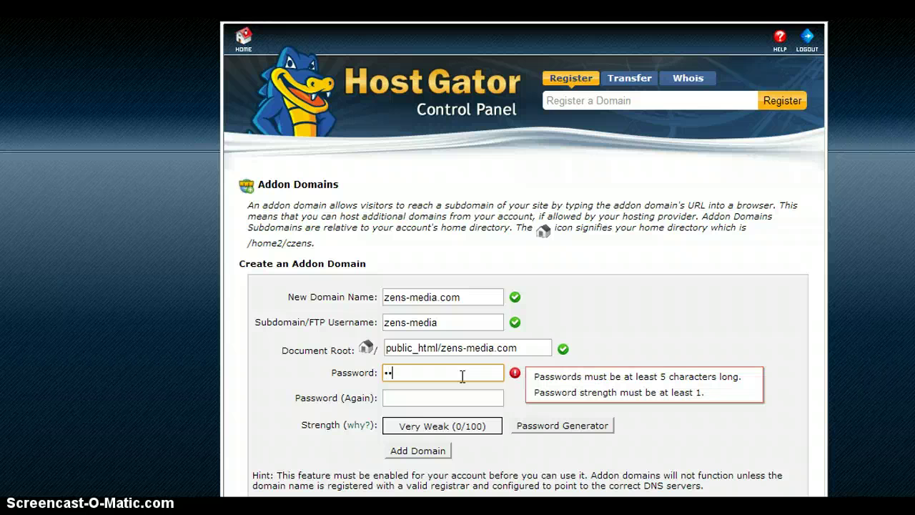
type("•")
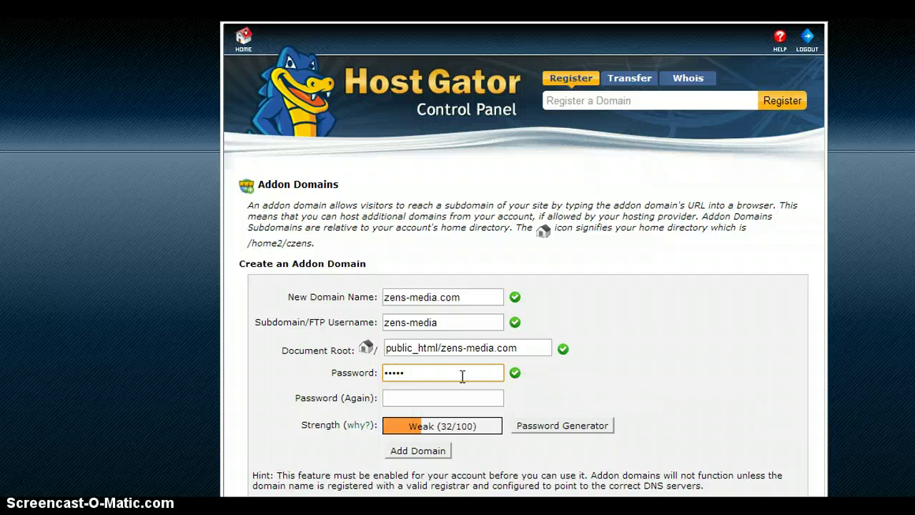
type("••••")
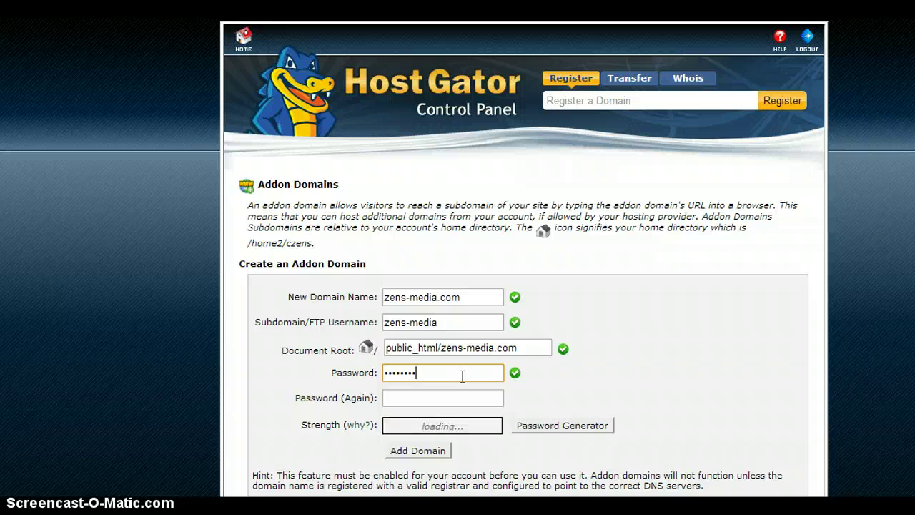
type("•••••")
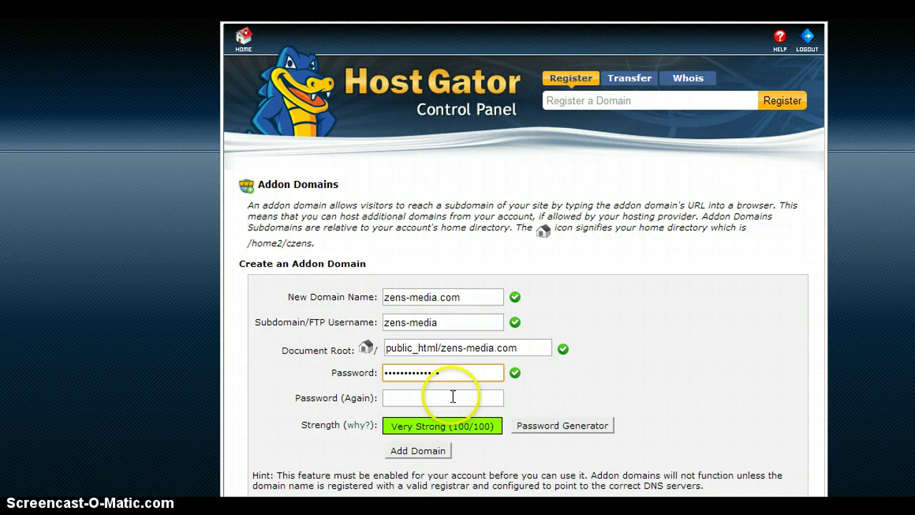
left_click(453, 397)
type("•••••")
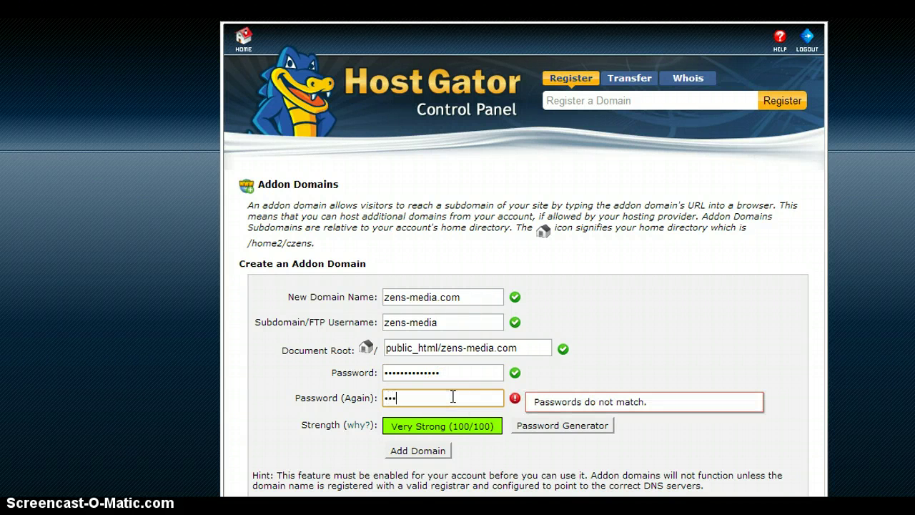
type("•••••••••")
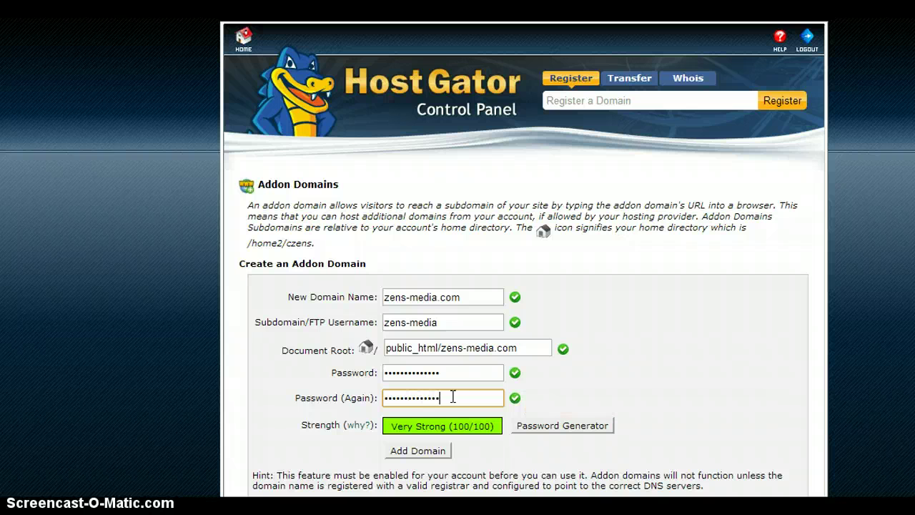
left_click(783, 400)
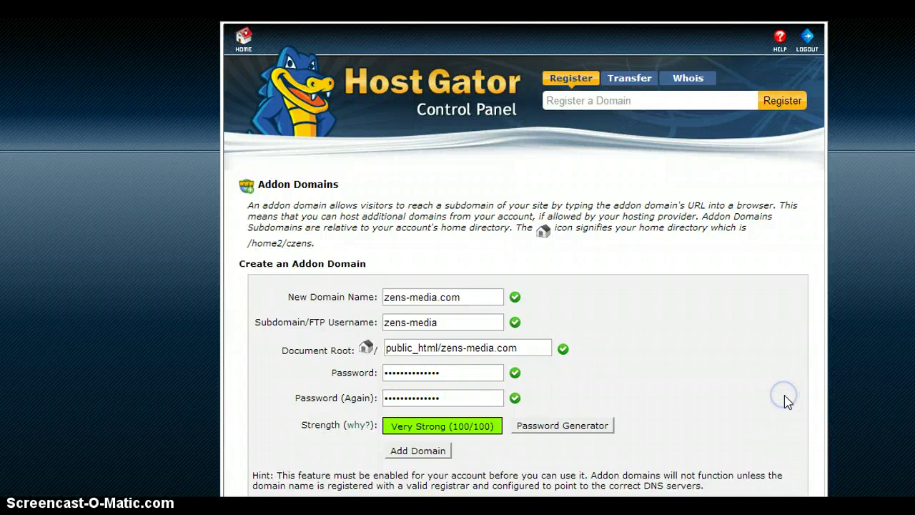
Submit Add Domain so zens-media.com and its zens-media FTP account get created.
left_click(402, 452)
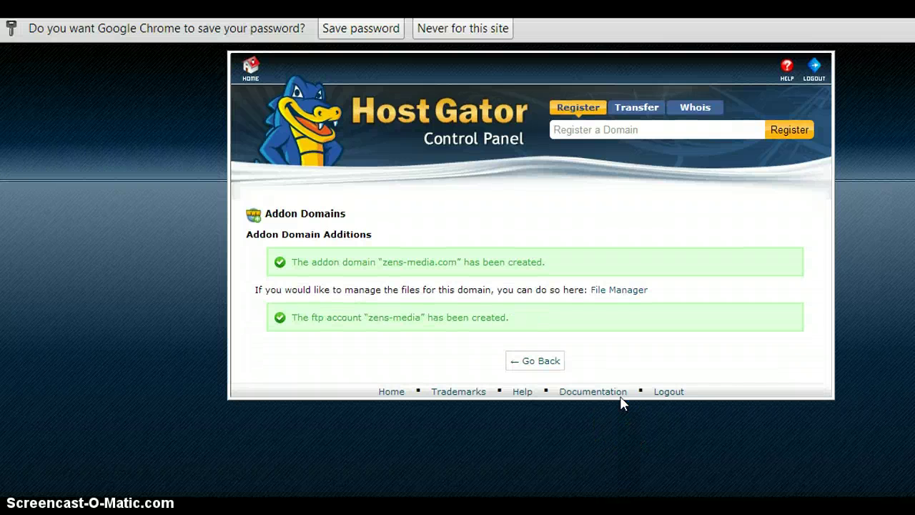
Leave the confirmation, return to the cPanel home page, and scroll down to Files.
left_click(542, 361)
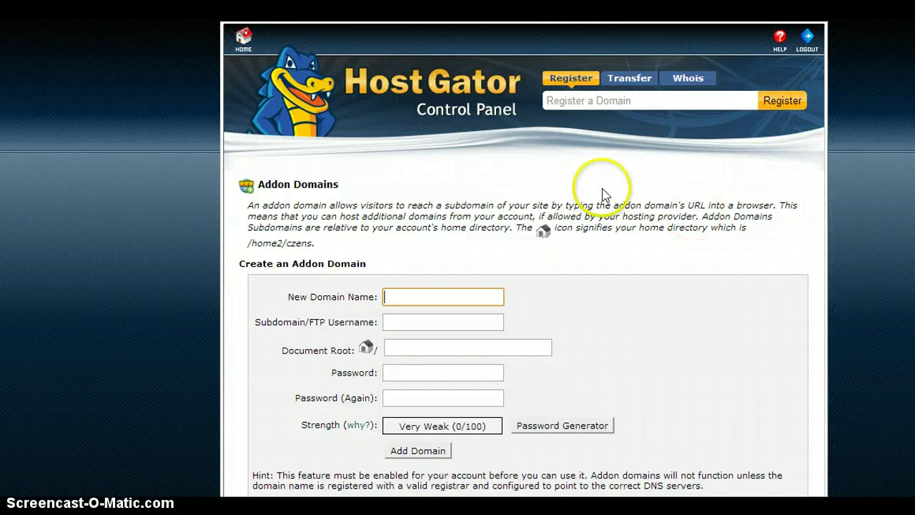
left_click(240, 47)
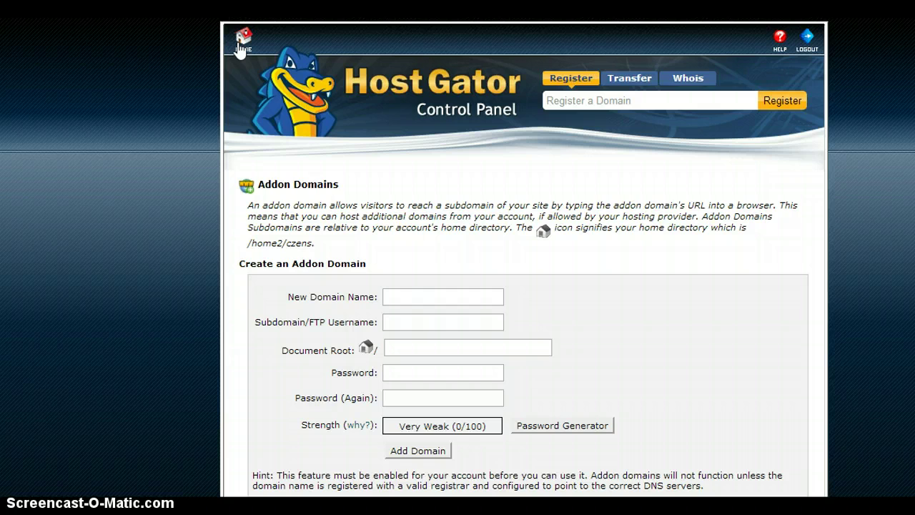
left_click(243, 39)
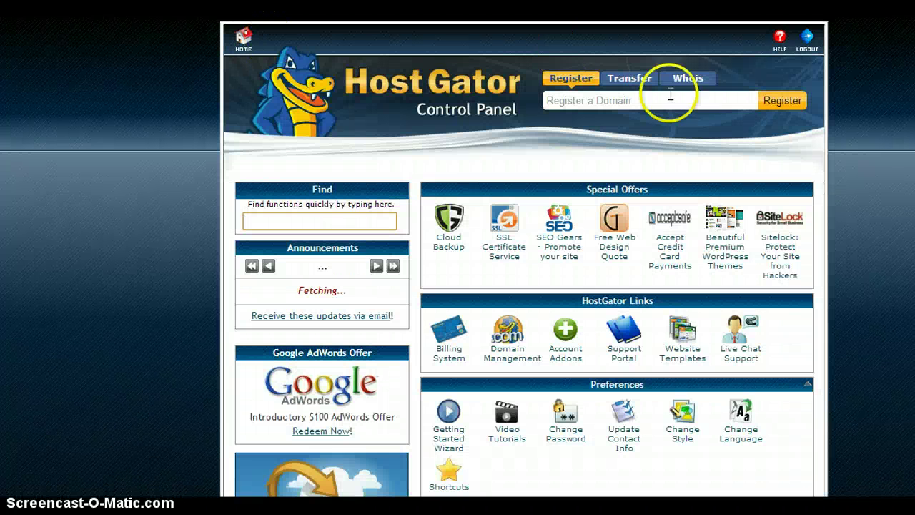
scroll(858, 235, "down", 3)
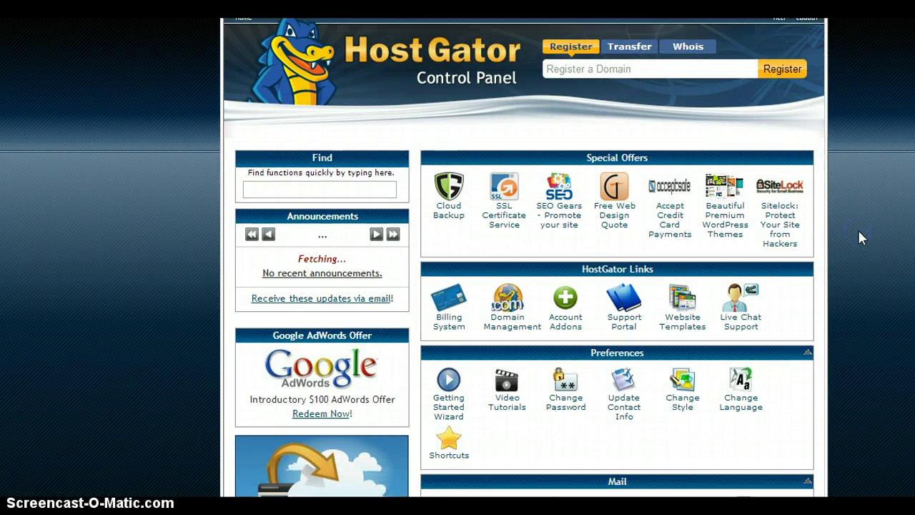
scroll(858, 231, "down", 2)
scroll(859, 231, "down", 1)
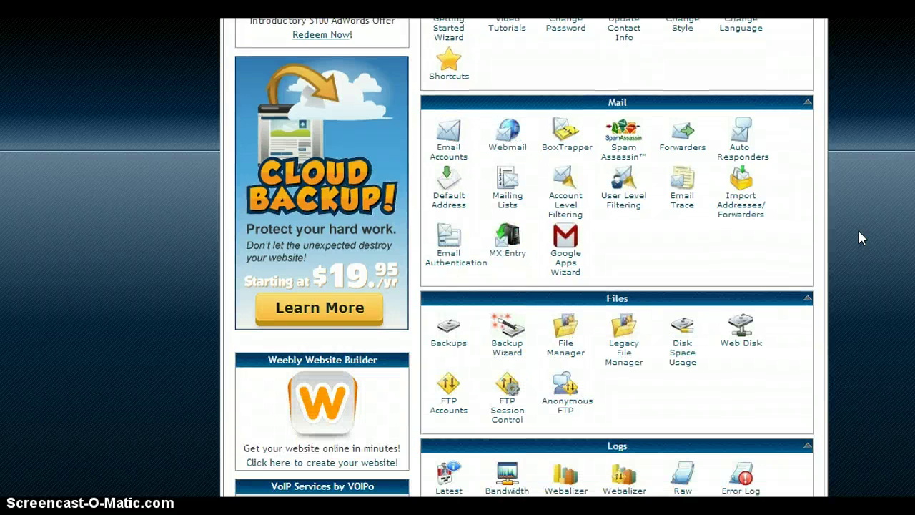
scroll(858, 231, "down", 1)
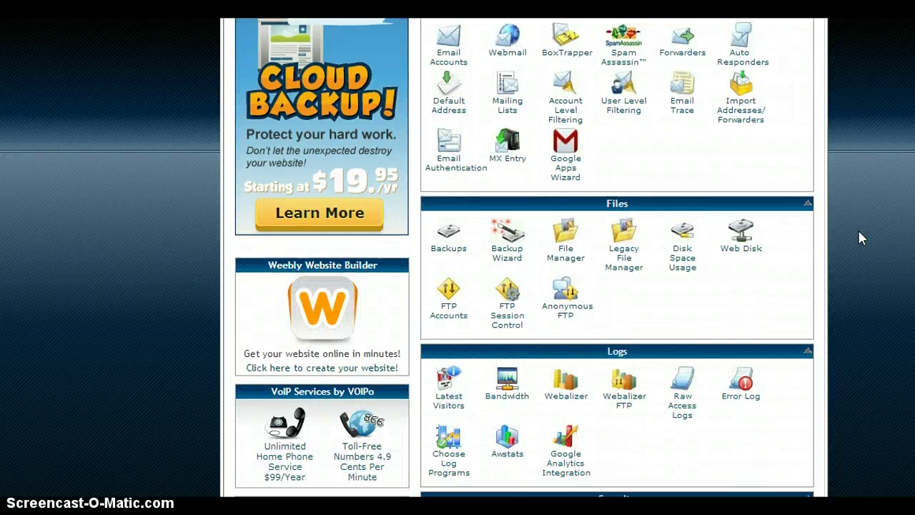
scroll(859, 230, "down", 1)
Open File Manager at the zenmusicstore.com document root, public_html/zenmusicstore.com.
left_click(565, 206)
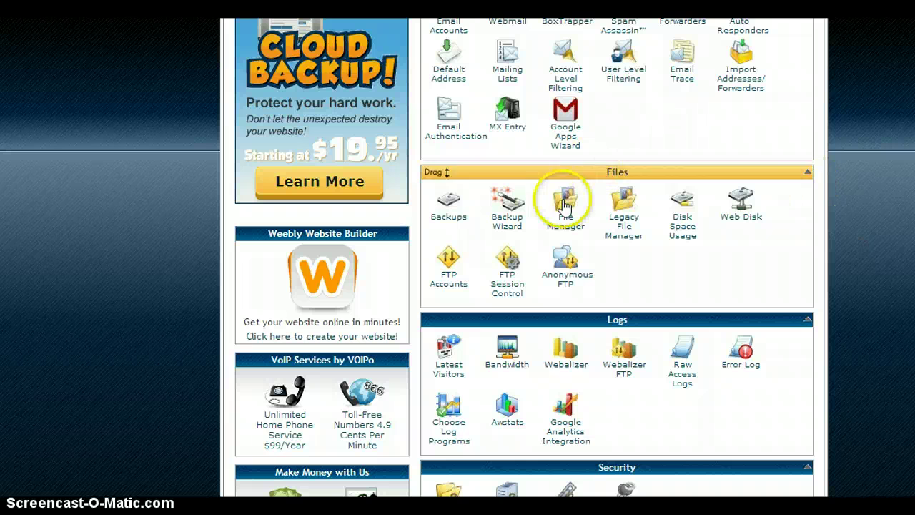
left_click(560, 226)
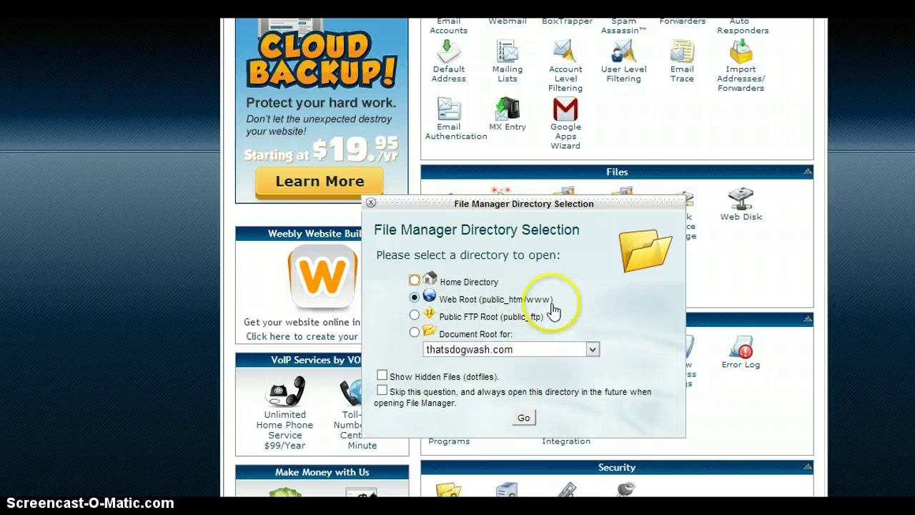
left_click(414, 333)
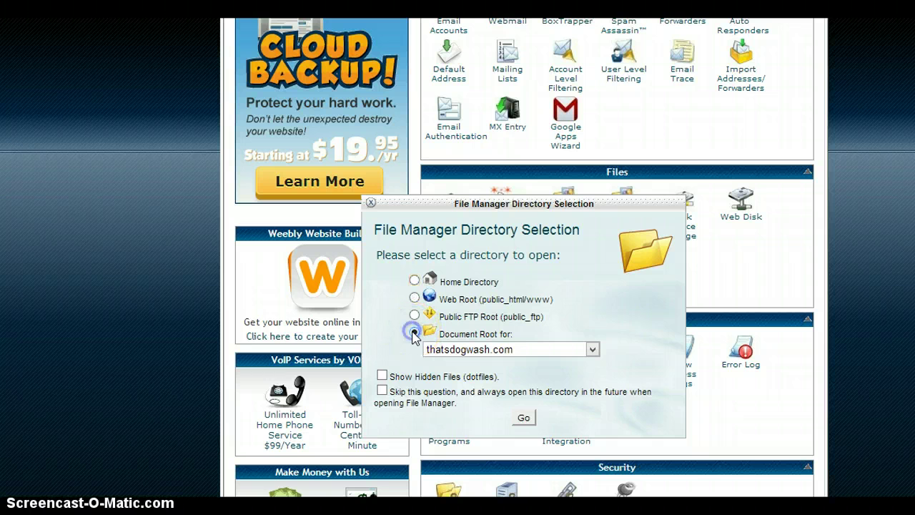
left_click(593, 349)
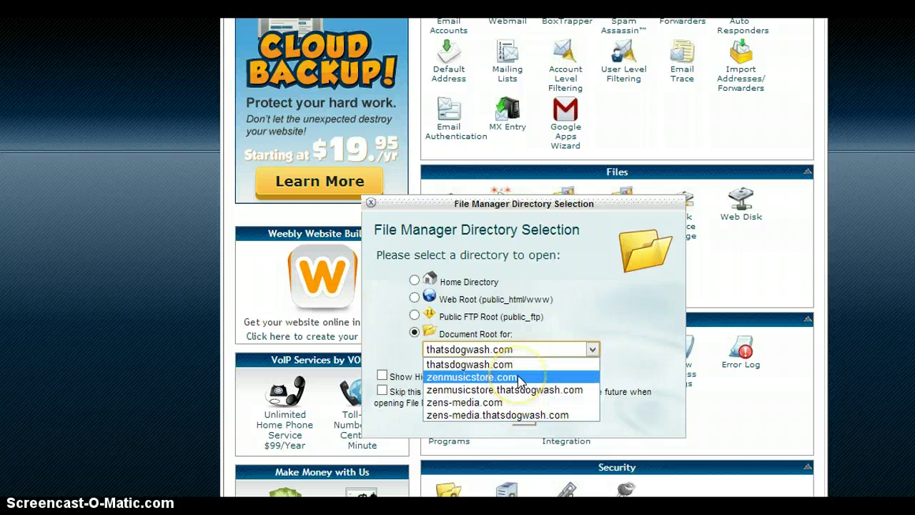
left_click(520, 379)
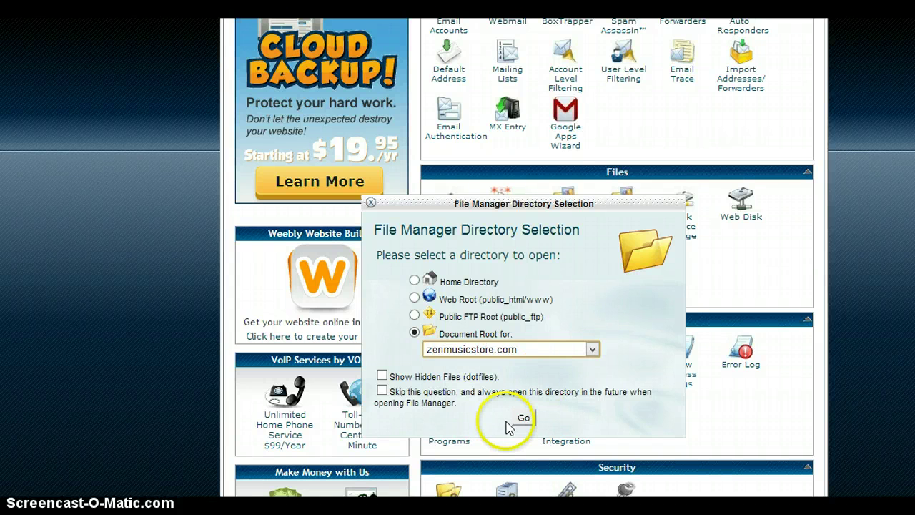
left_click(523, 420)
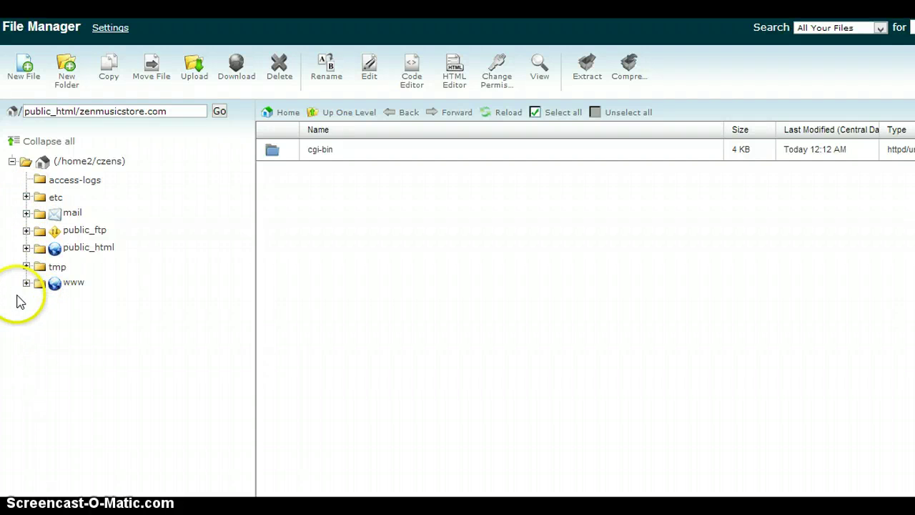
Expand www and public_html in the folder tree to inspect the zenmusicstore.com folder.
left_click(26, 284)
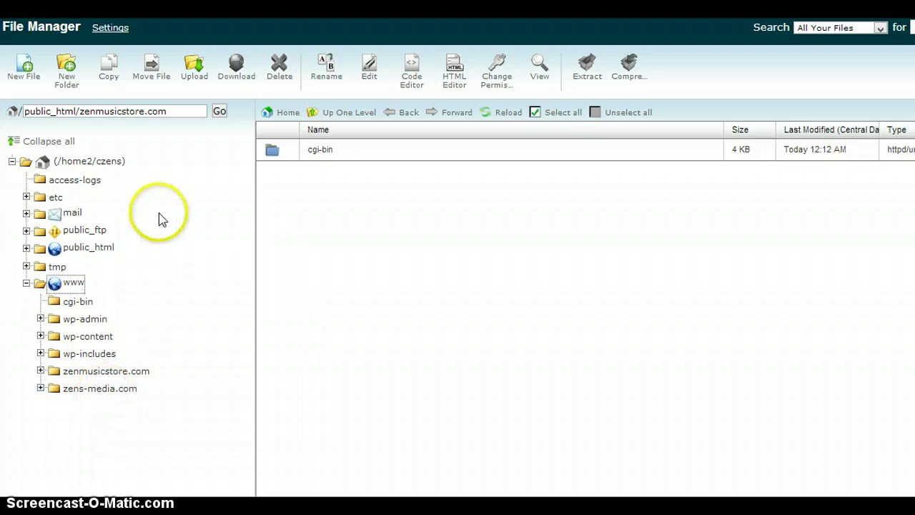
left_click(27, 284)
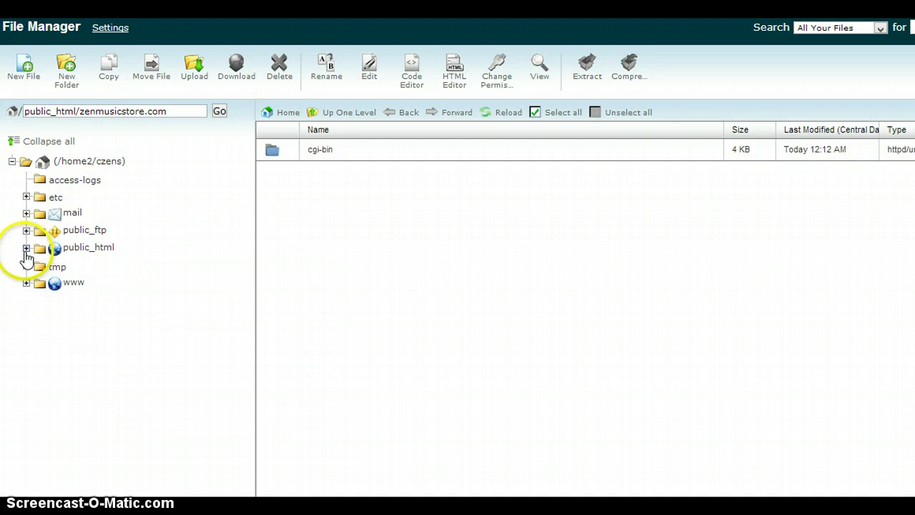
left_click(25, 249)
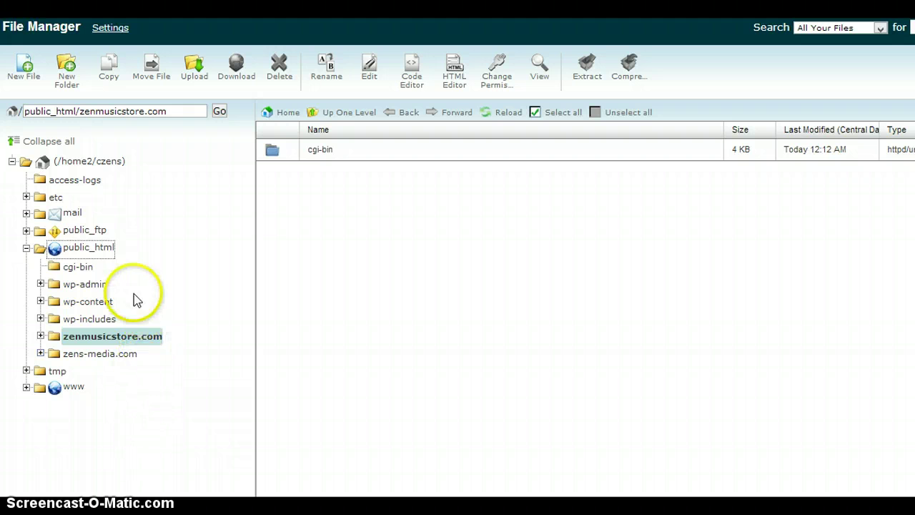
left_click(41, 336)
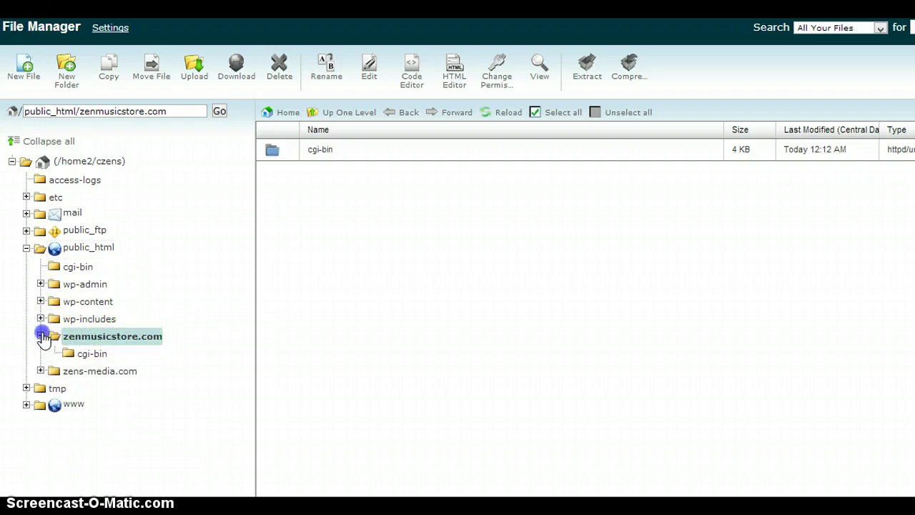
left_click(42, 336)
left_click(41, 336)
left_click(133, 332)
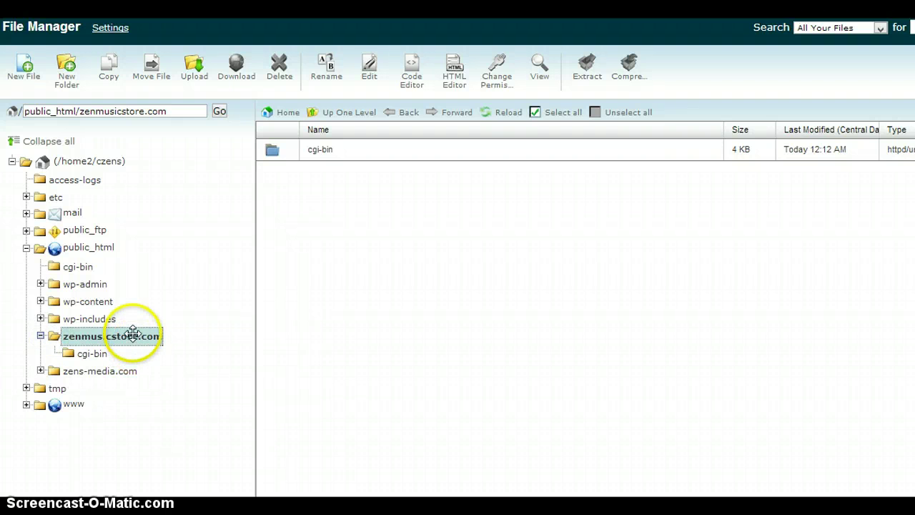
Confirm zens-media.com holds only cgi-bin, collapse the tree, and return to the home directory.
left_click(94, 370)
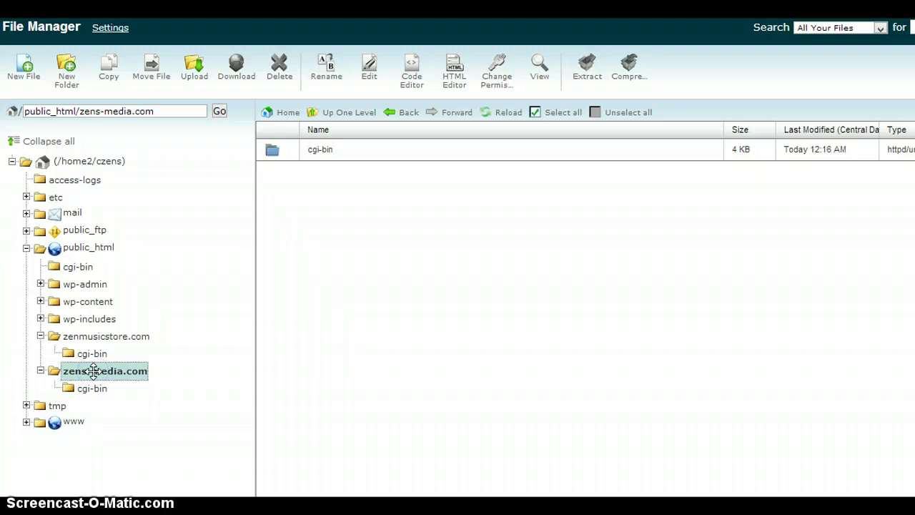
left_click(40, 337)
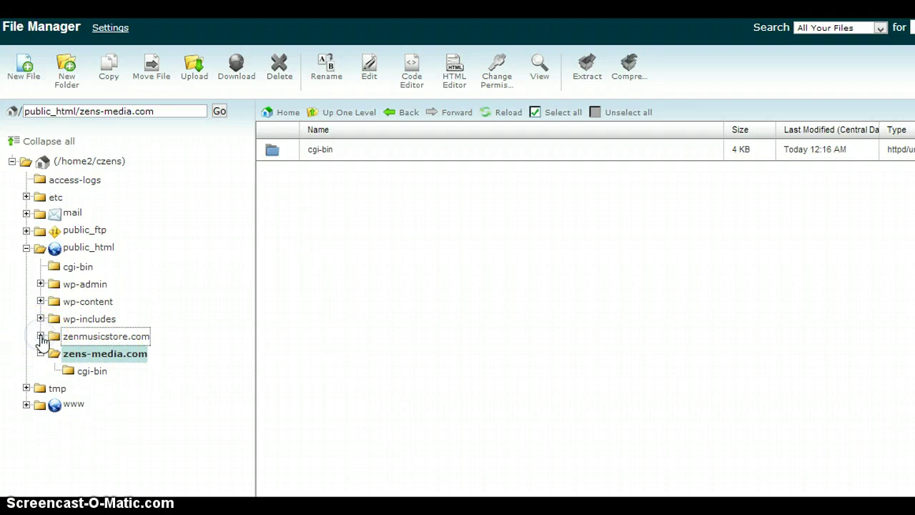
left_click(41, 353)
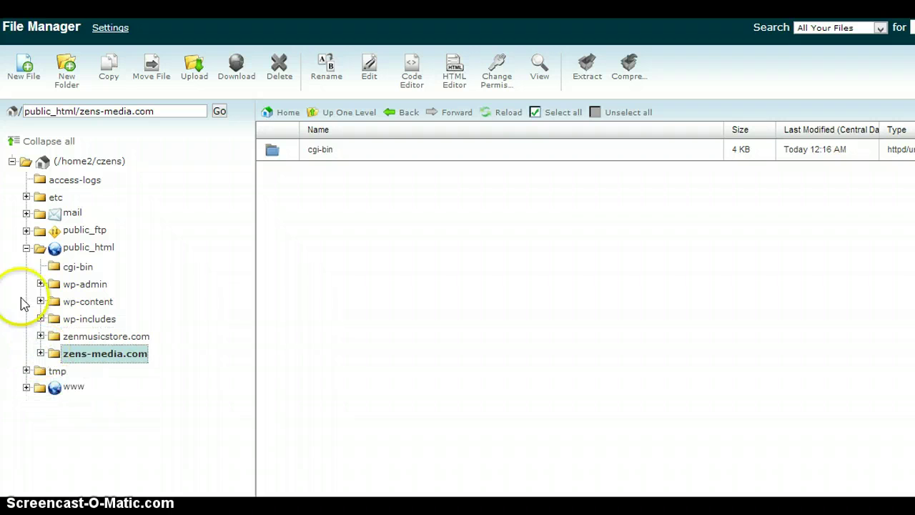
left_click(27, 249)
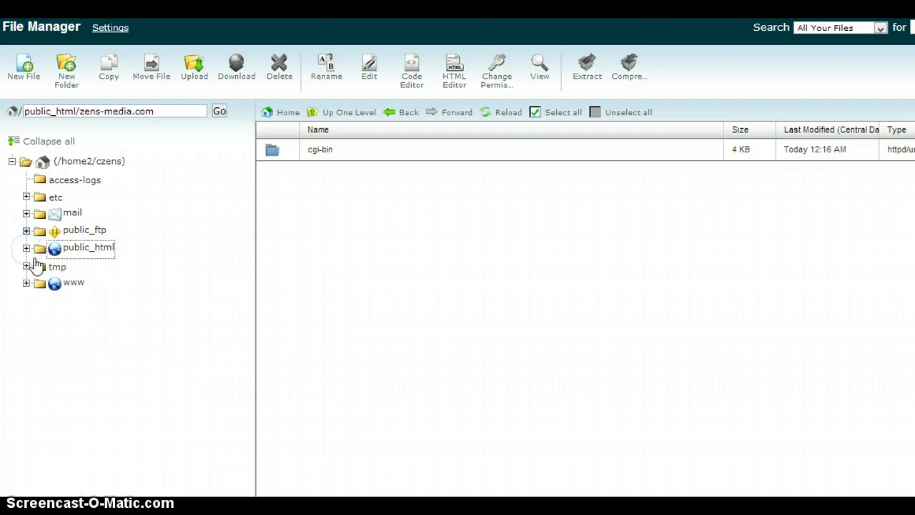
left_click(78, 163)
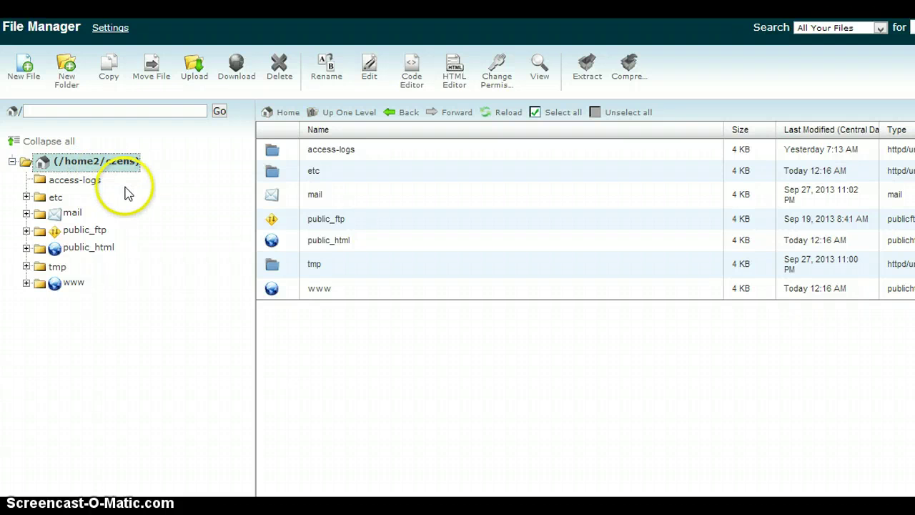
Open public_html and scroll through its files, including the zenmusicstore.com and zens-media.com folders.
double_click(272, 241)
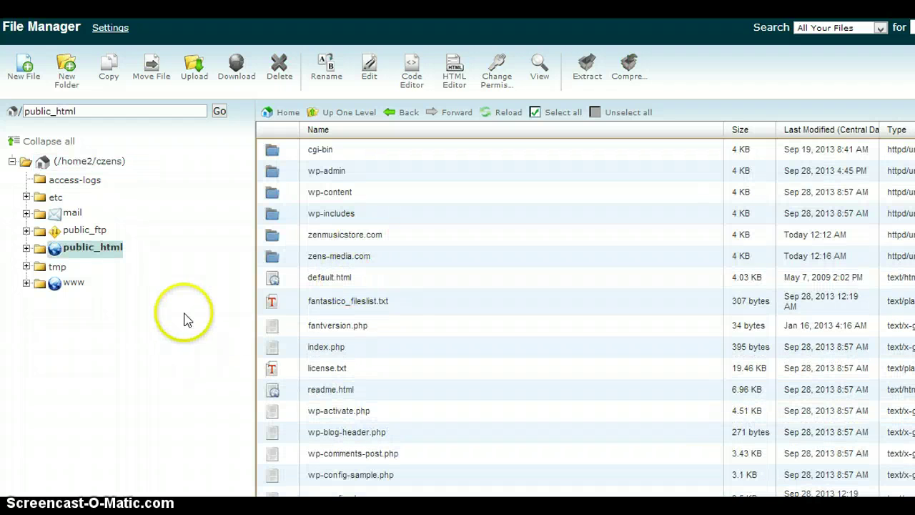
scroll(200, 300, "down", 3)
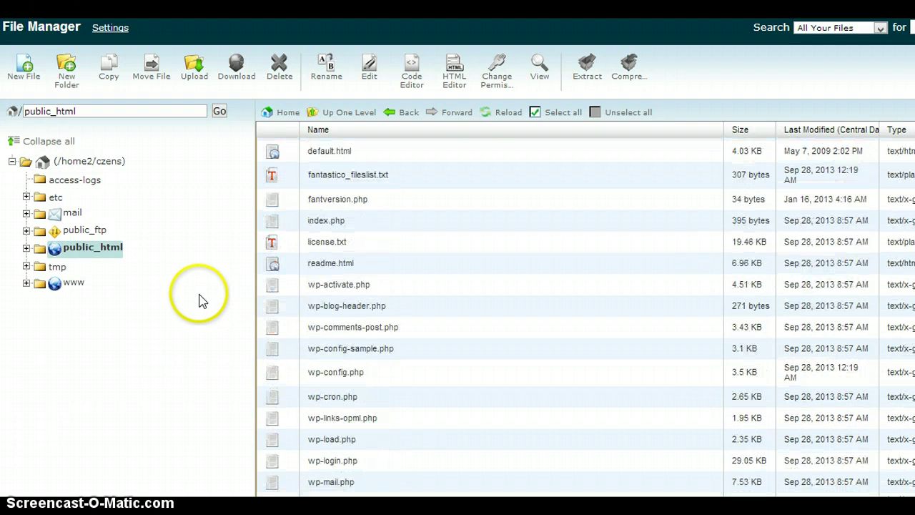
scroll(200, 300, "up", 3)
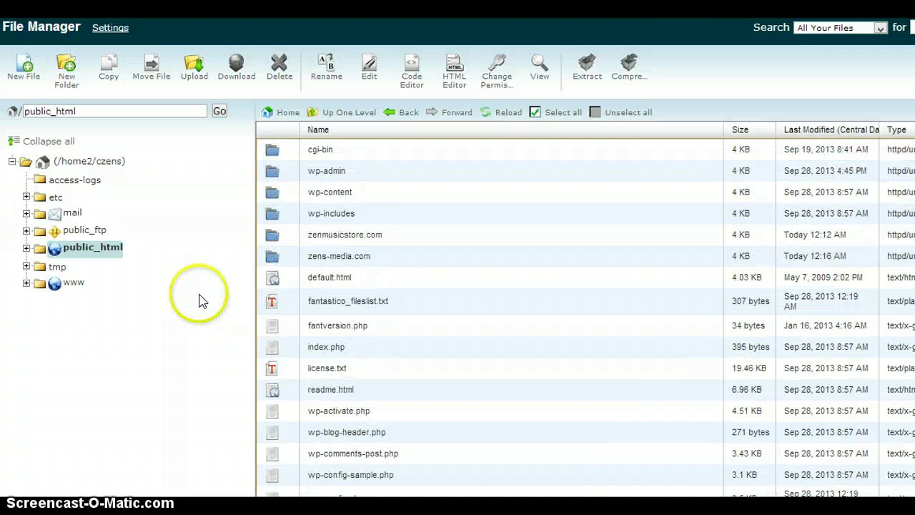
scroll(201, 301, "down", 3)
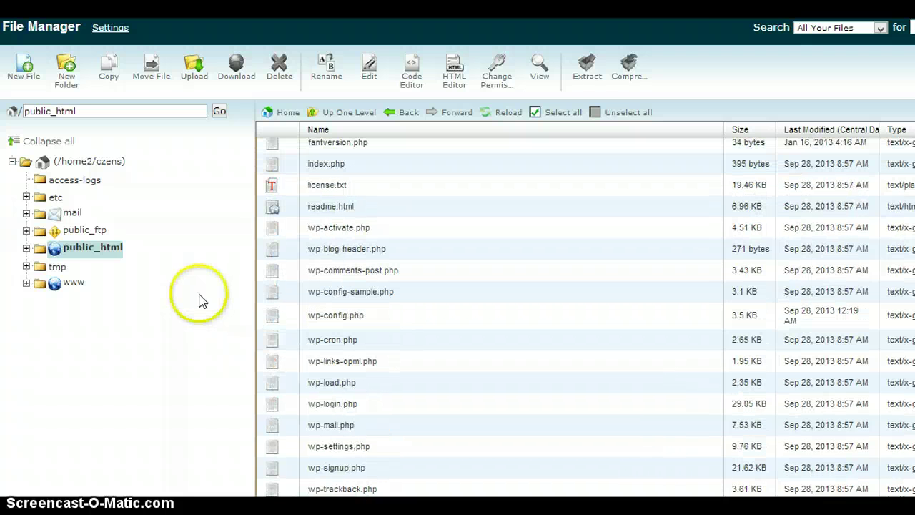
scroll(200, 300, "up", 3)
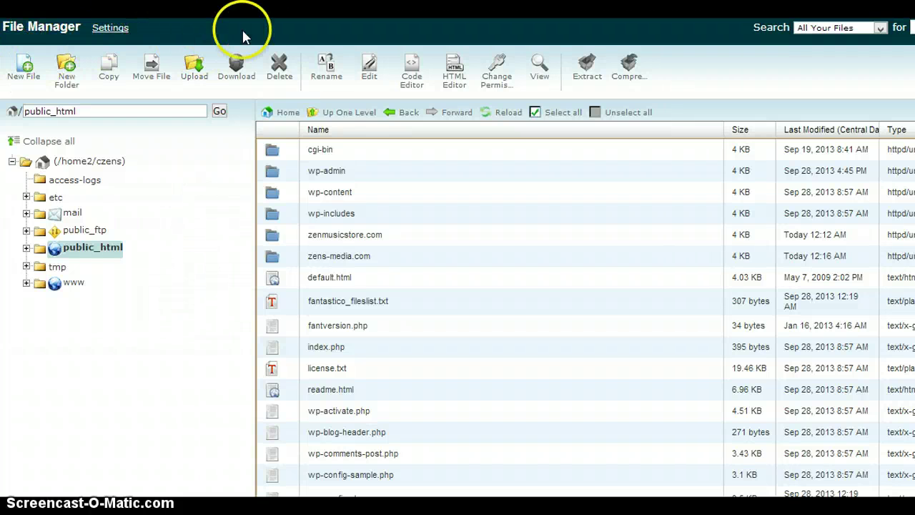
Close the File Manager tab and scroll the cPanel home page back to the top.
key("ctrl+w")
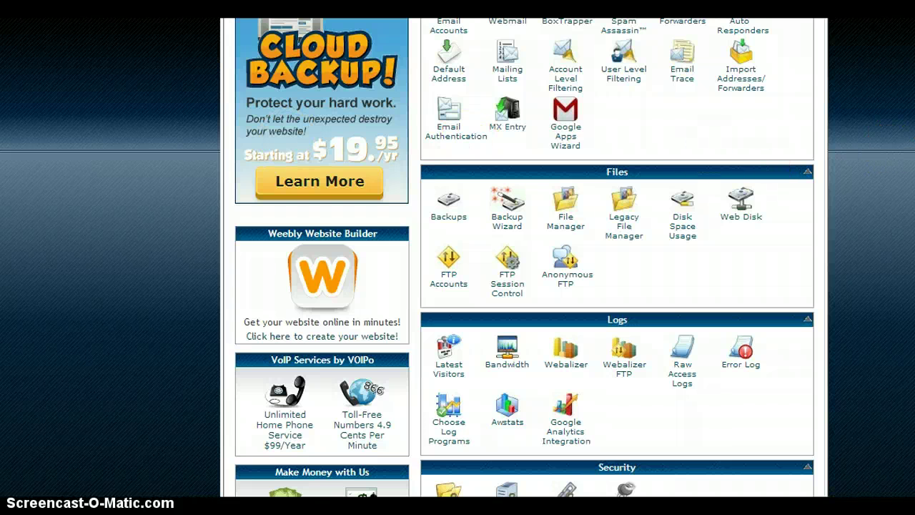
scroll(525, 257, "up", 2)
scroll(525, 258, "up", 8)
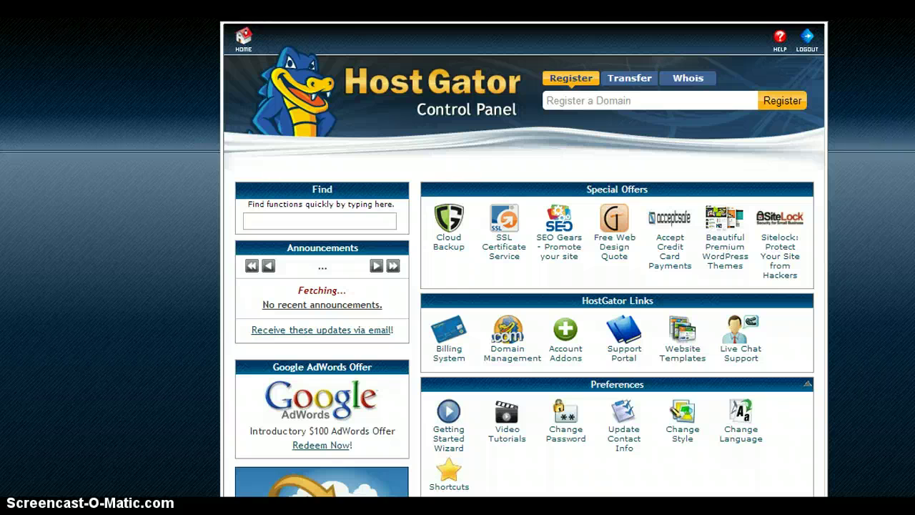
scroll(524, 258, "down", 1)
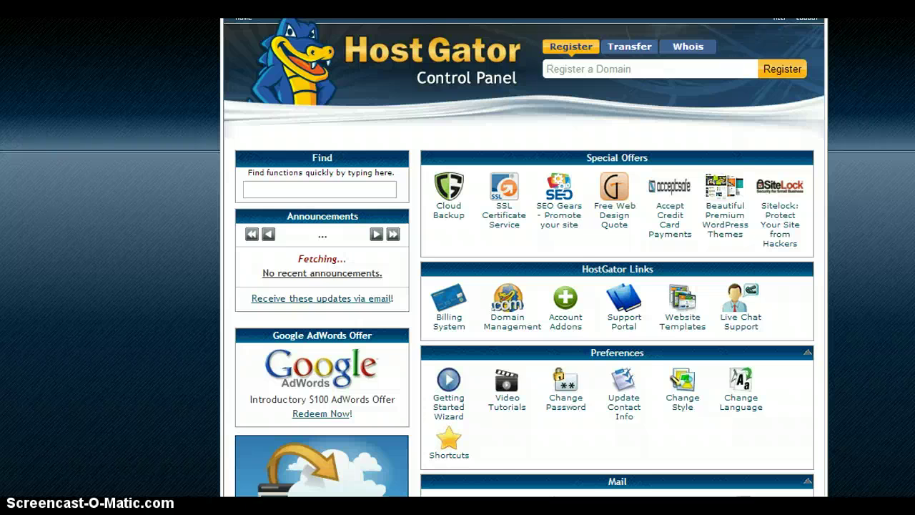
scroll(524, 257, "down", 1)
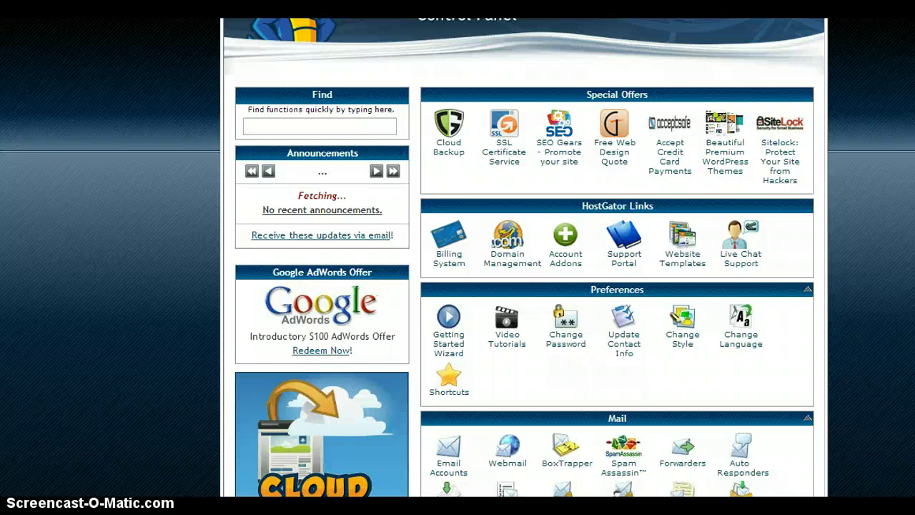
scroll(524, 258, "up", 3)
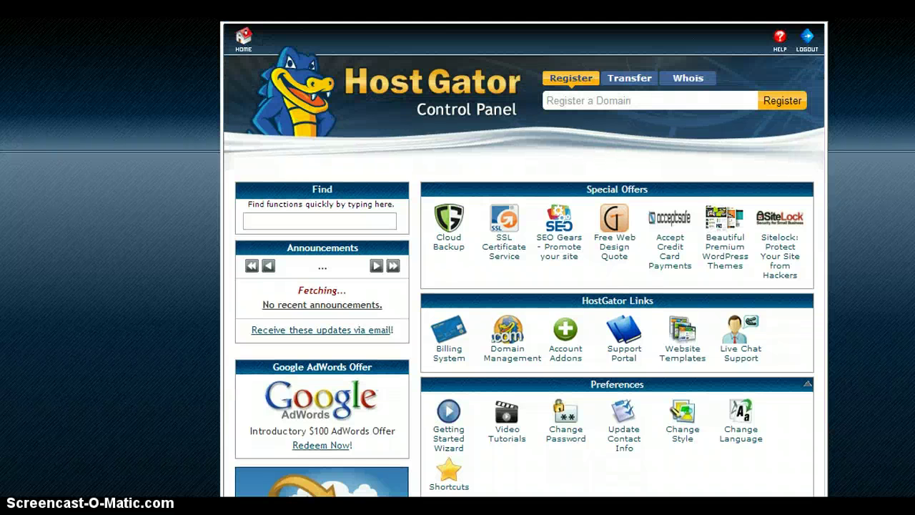